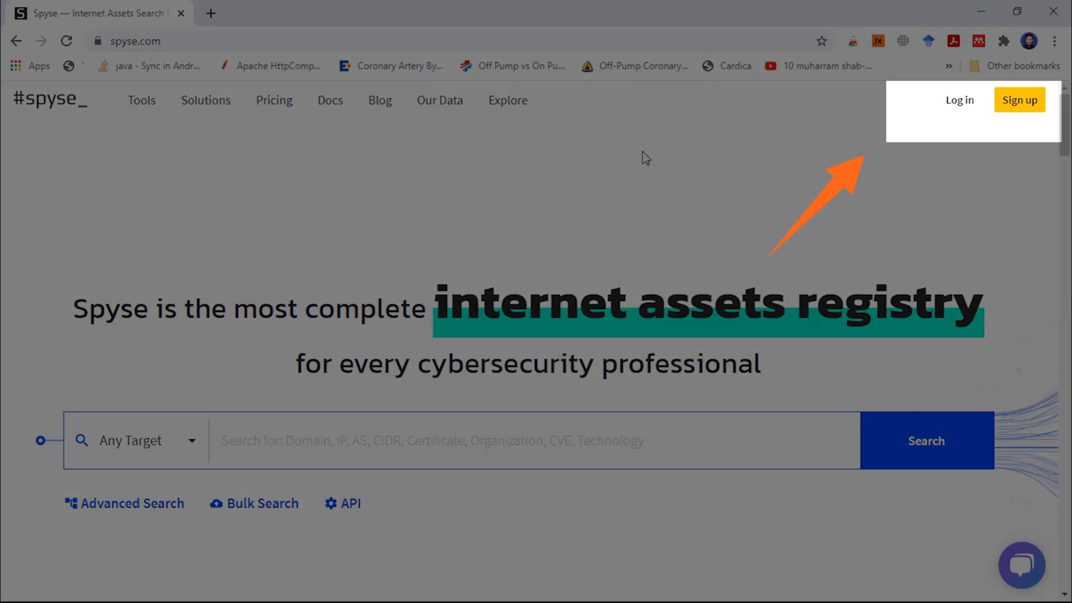
- Start Spyse sign-up and enter the e-mail, password and password confirmation
{"action": "left_click", "coordinate": [1026, 106]}
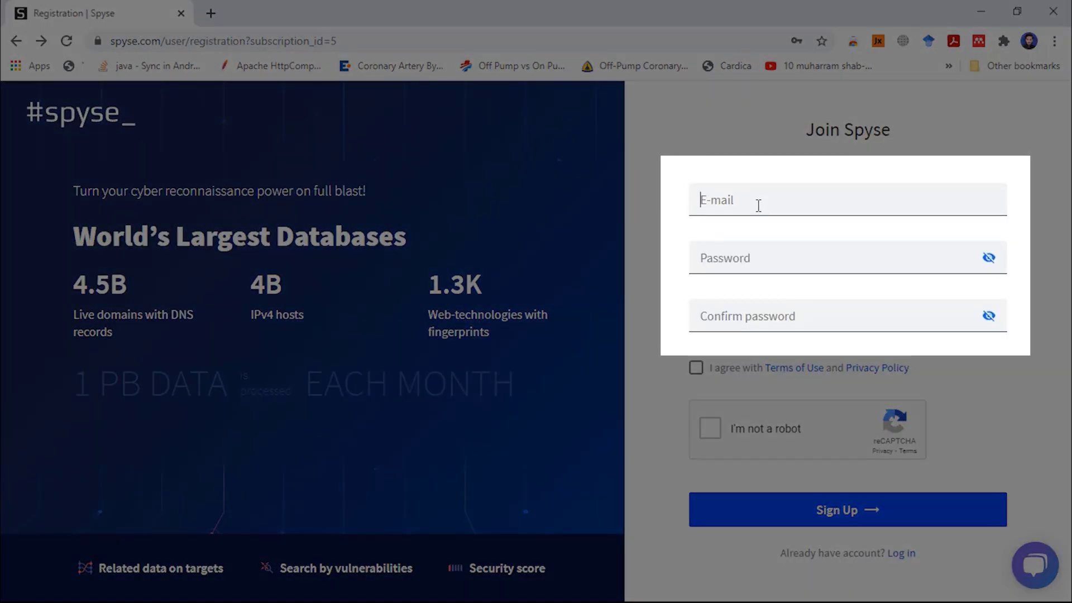
{"action": "left_click", "coordinate": [758, 205]}
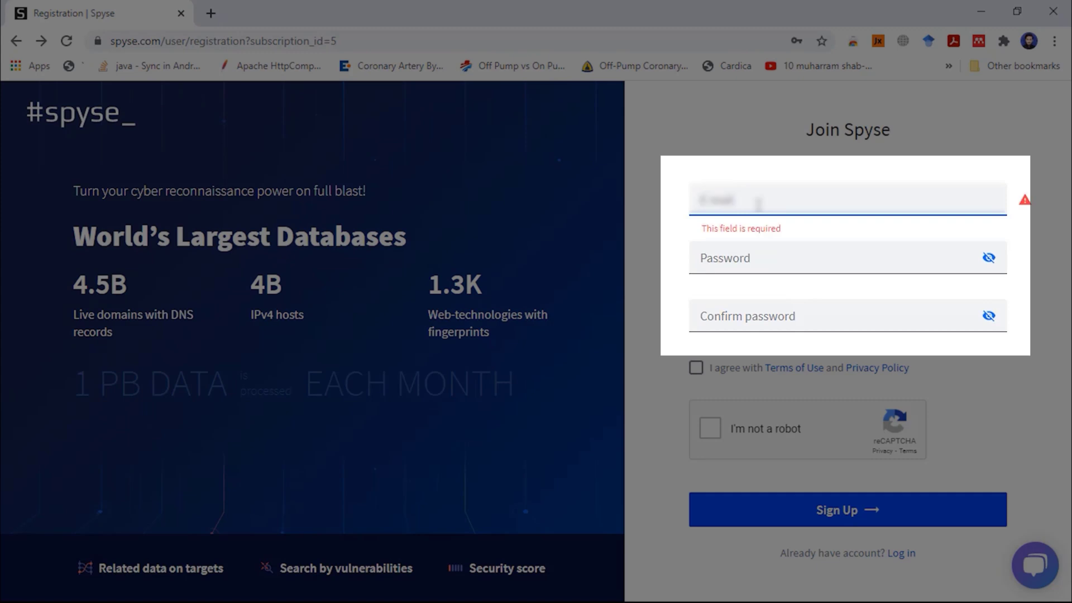
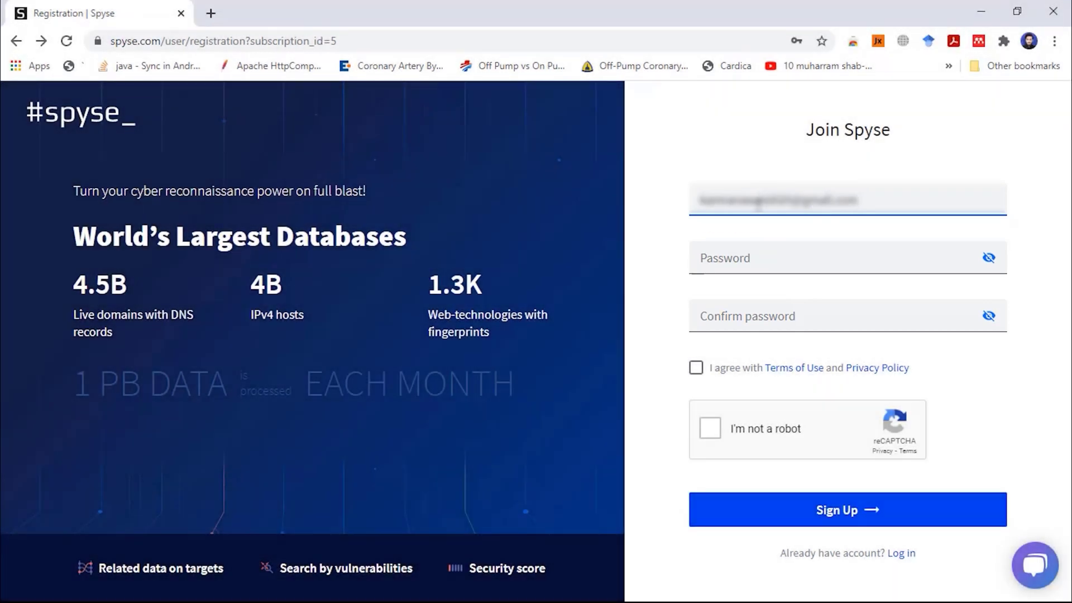
{"action": "left_click", "coordinate": [755, 249]}
{"action": "type", "text": "•••"}
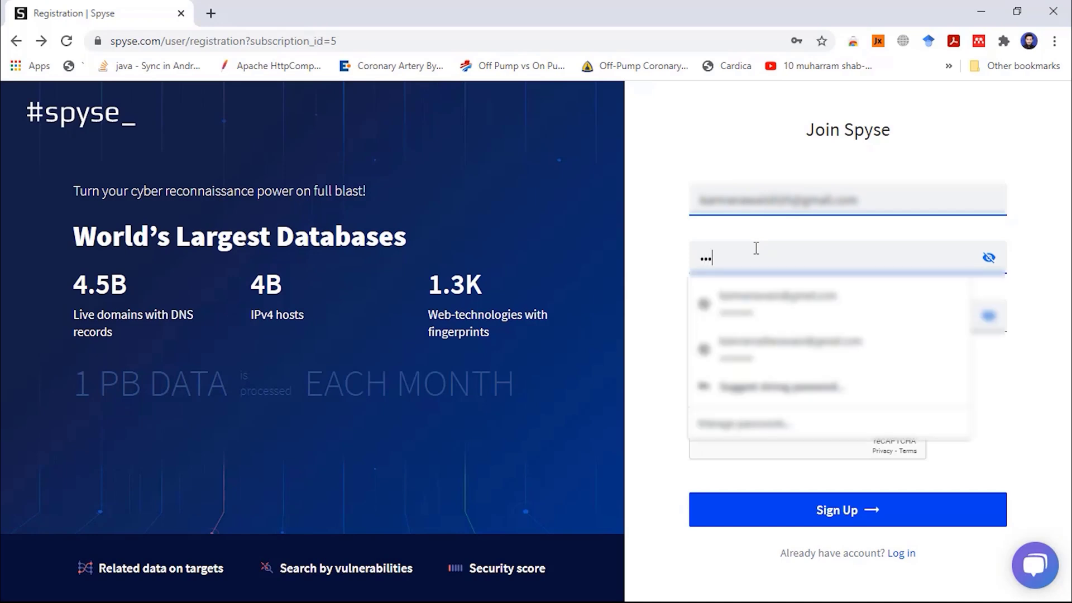
{"action": "left_click", "coordinate": [747, 311]}
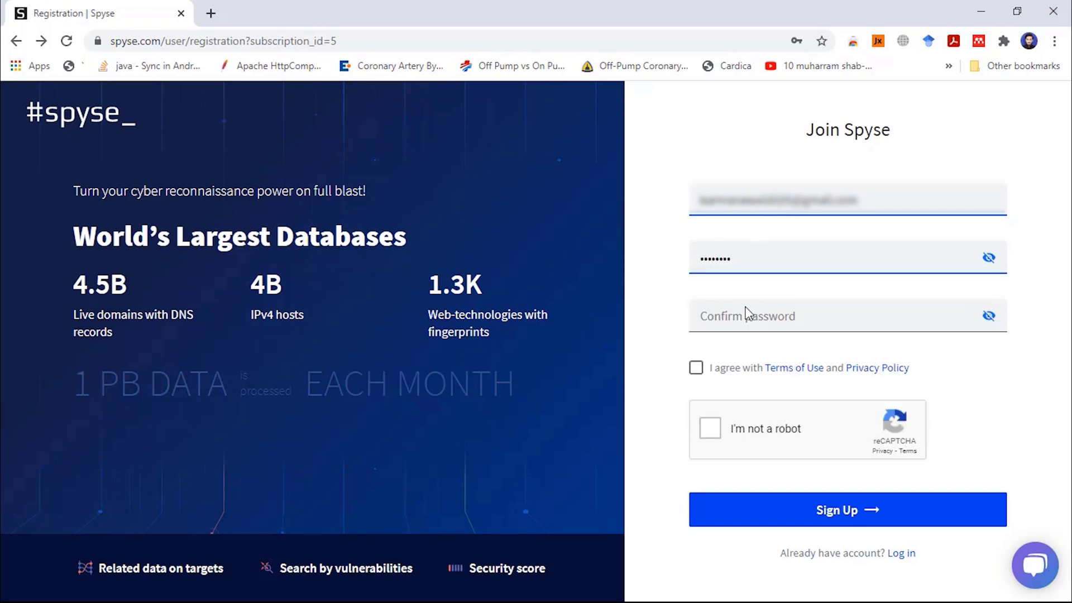
{"action": "type", "text": "•"}
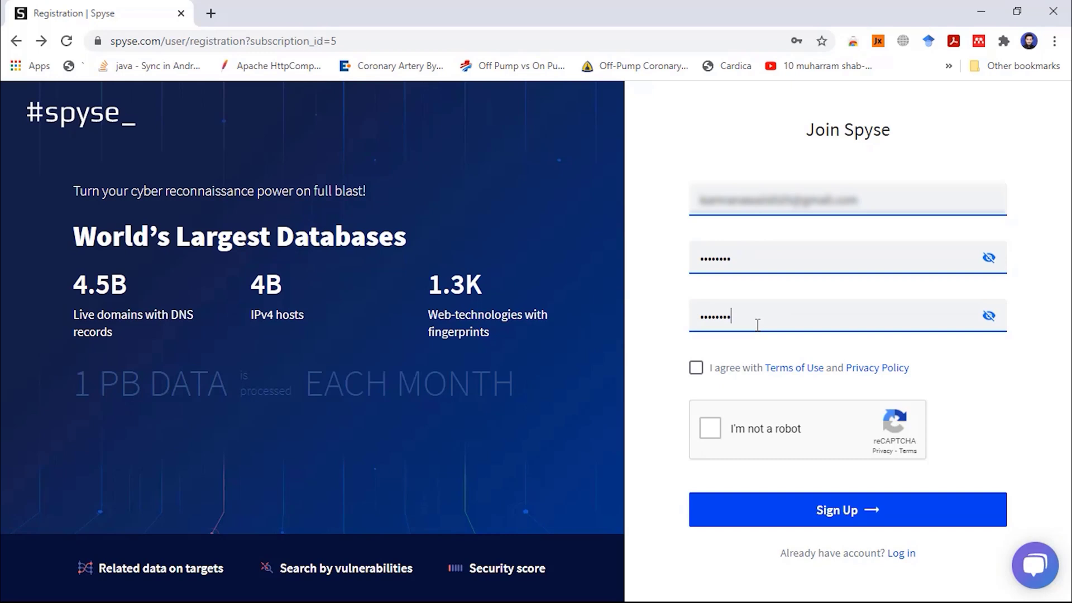
- Accept the Terms of Use and Privacy Policy, pass reCAPTCHA, and submit the registration
{"action": "left_click", "coordinate": [757, 323]}
{"action": "left_click", "coordinate": [654, 378]}
{"action": "left_click", "coordinate": [696, 369]}
{"action": "left_click", "coordinate": [704, 426]}
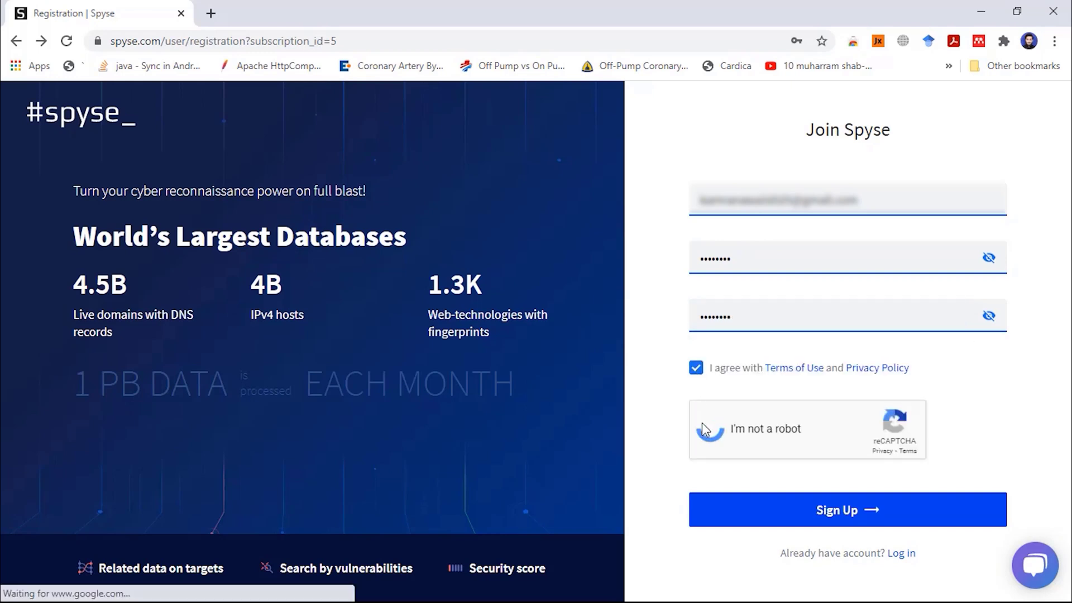
{"action": "left_click", "coordinate": [817, 511]}
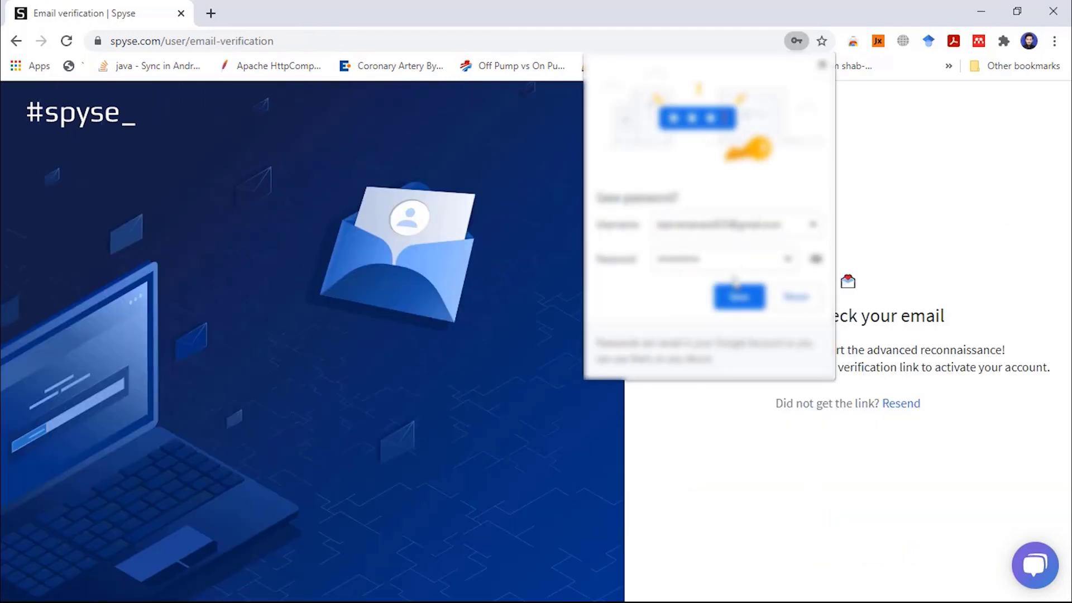
- Save the new password and open the Spyse 'Activate Your Account' email in Gmail
{"action": "left_click", "coordinate": [738, 296]}
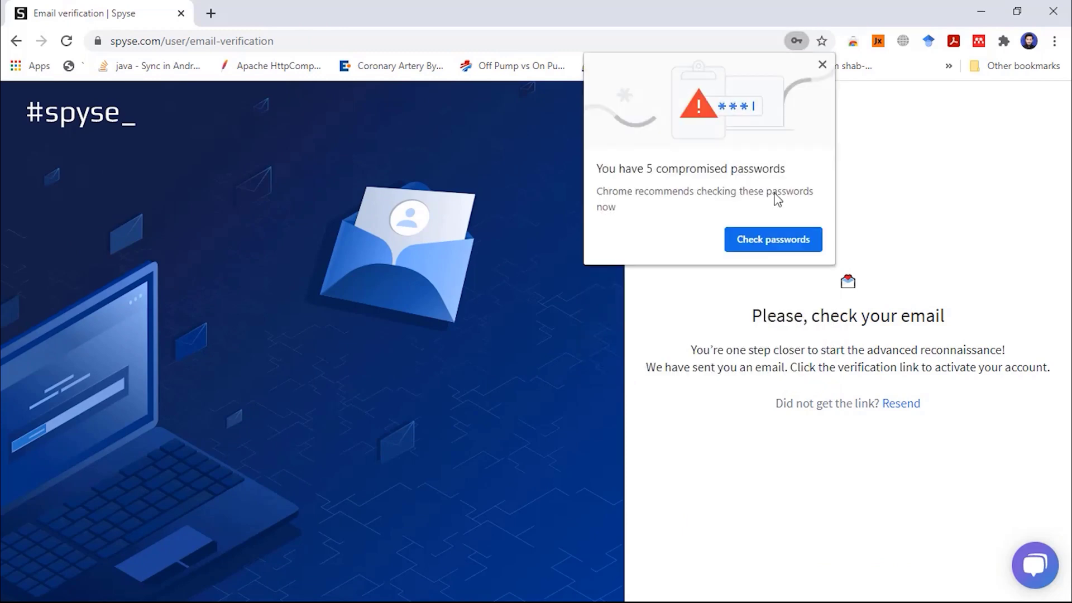
{"action": "left_click", "coordinate": [823, 65]}
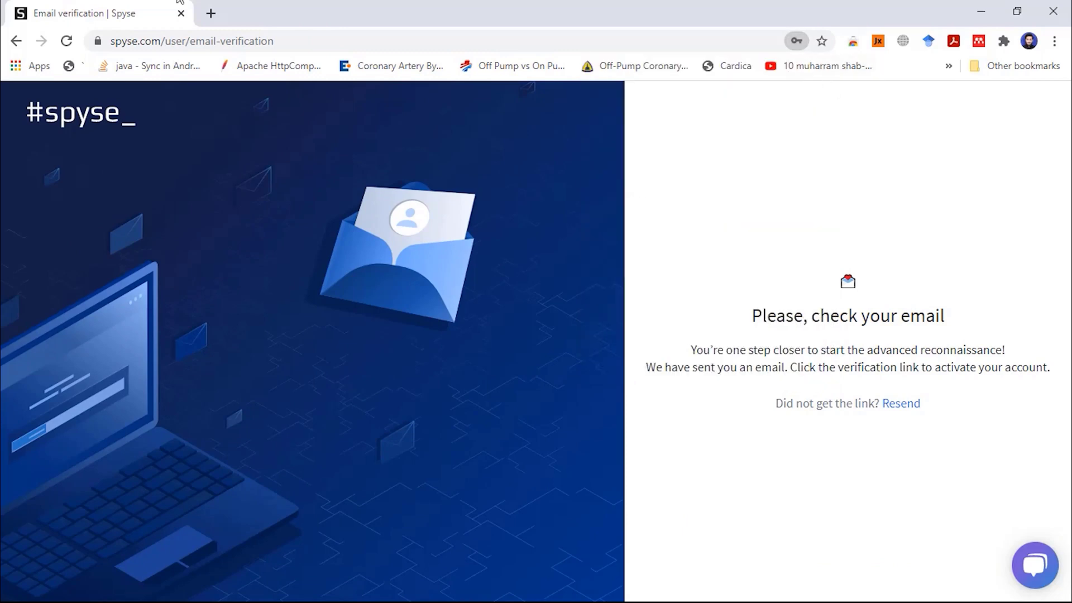
{"action": "left_click", "coordinate": [211, 12]}
{"action": "type", "text": "gmai"}
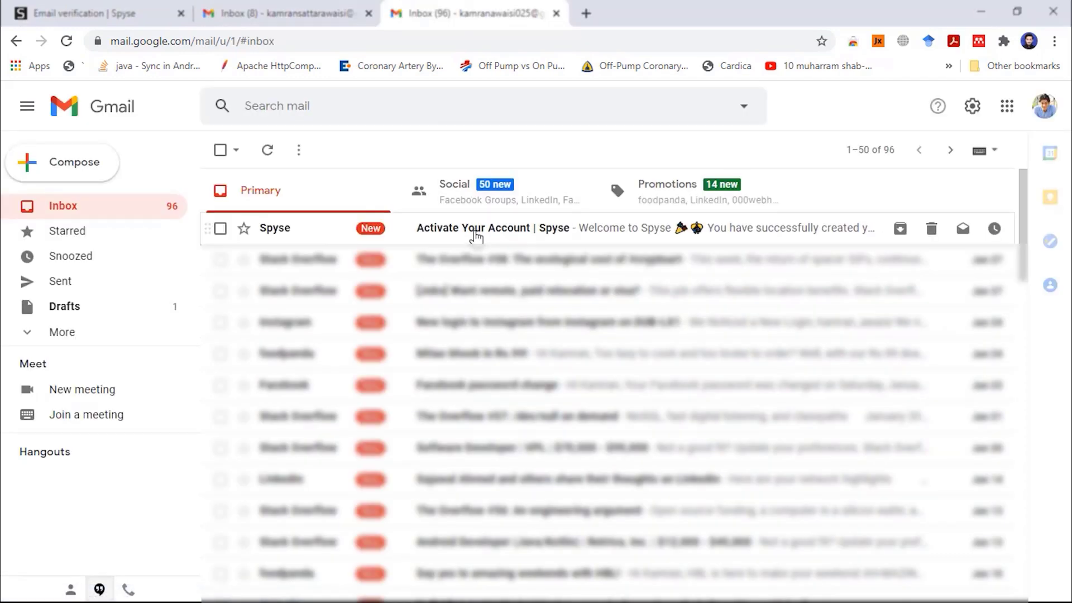
{"action": "left_click", "coordinate": [474, 236]}
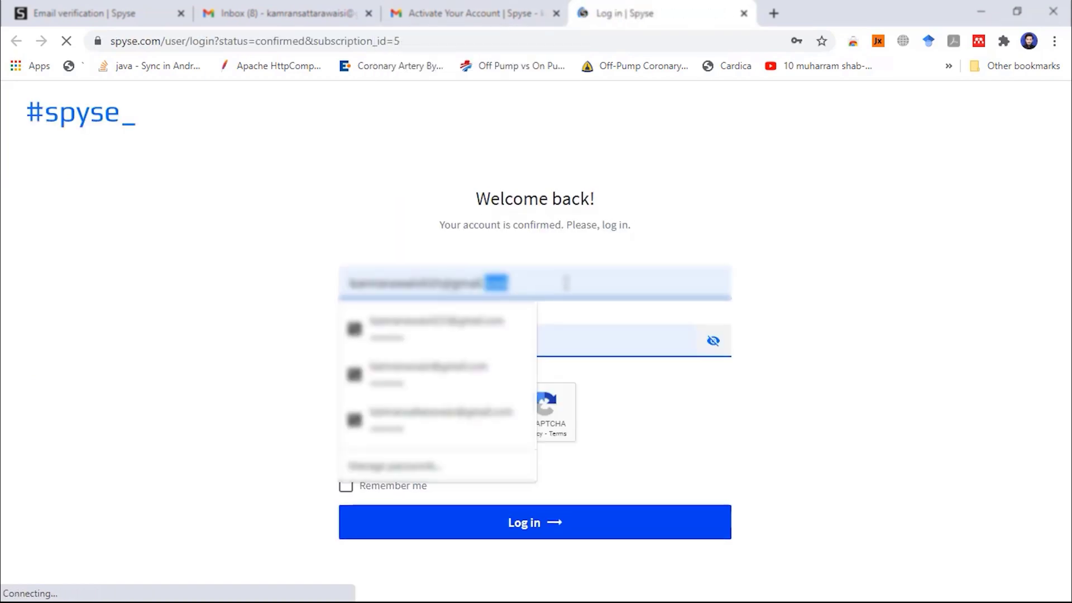
- Log in to the confirmed account with the saved credentials after the not-a-robot check
{"action": "left_click", "coordinate": [912, 286]}
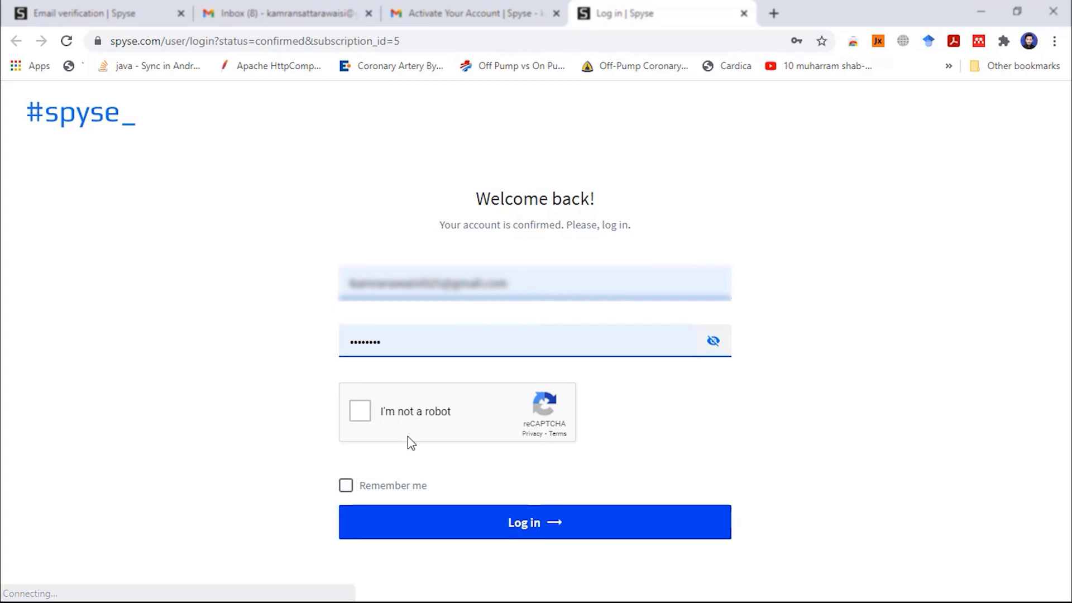
{"action": "left_click", "coordinate": [411, 411]}
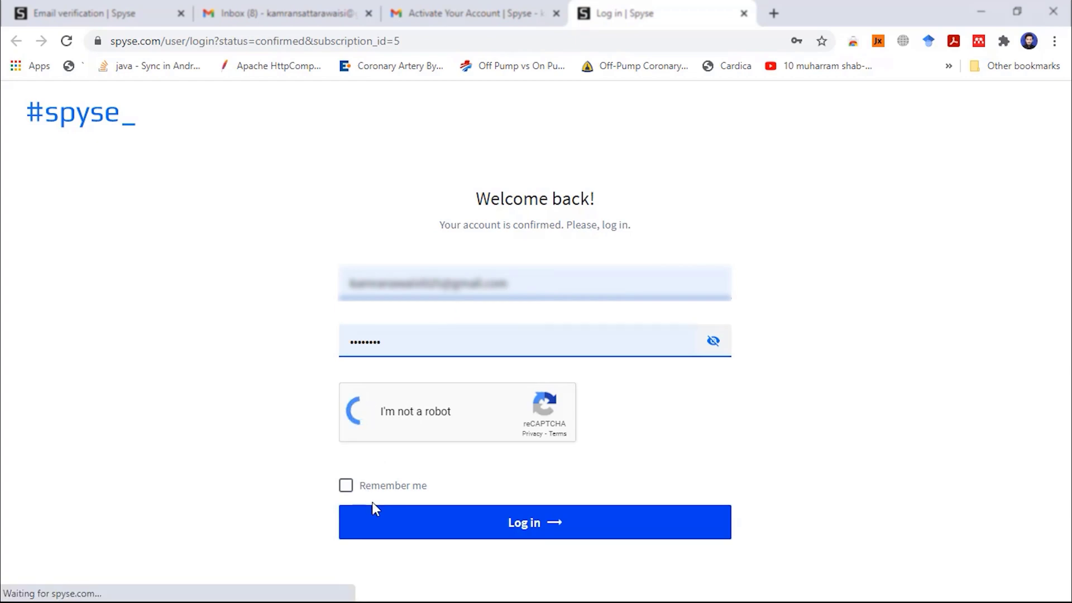
{"action": "left_click", "coordinate": [388, 522]}
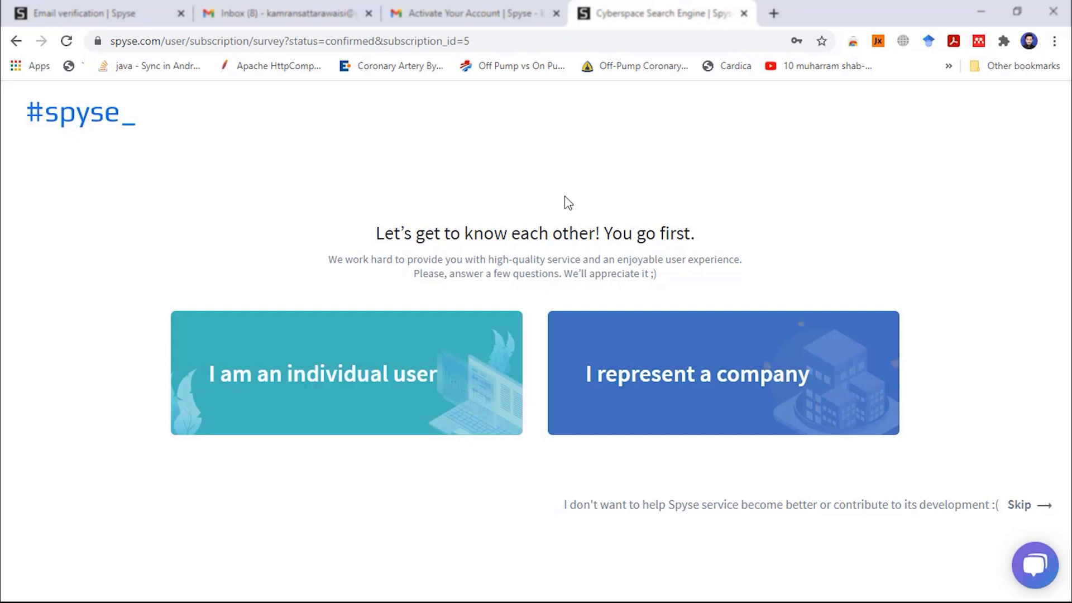
- Answer the survey as an individual, enter the last name, and choose Cybersecurity Analyst as occupation
{"action": "left_click", "coordinate": [369, 352]}
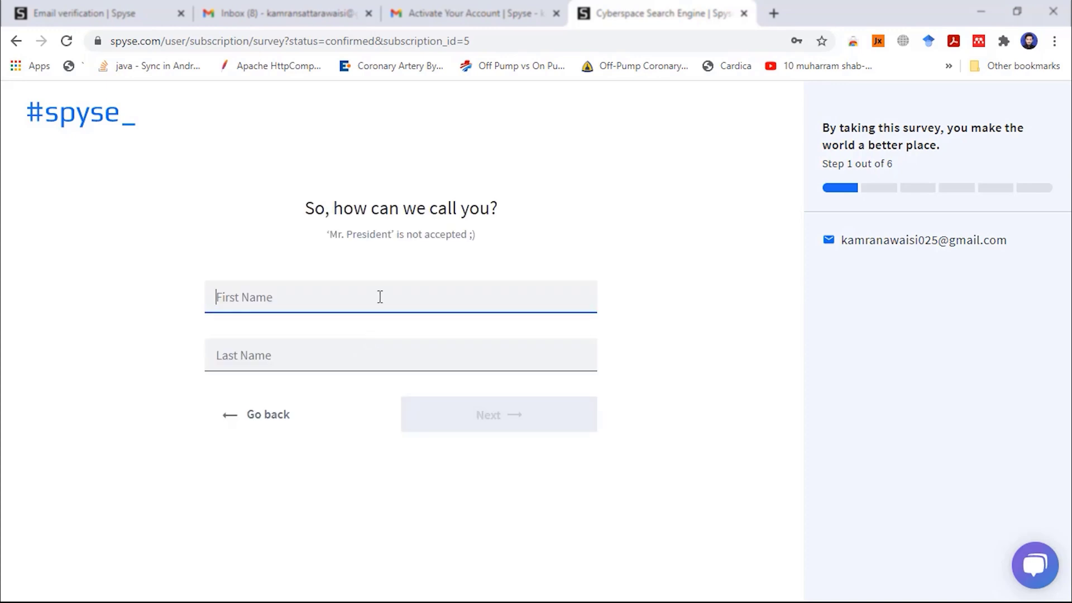
{"action": "left_click", "coordinate": [373, 348]}
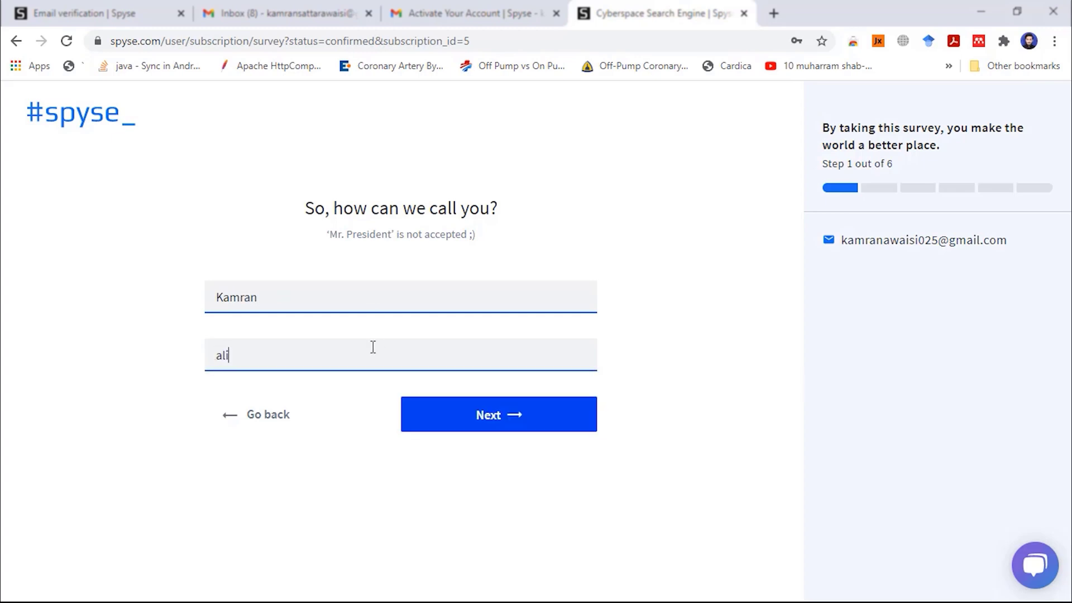
{"action": "left_click", "coordinate": [435, 416]}
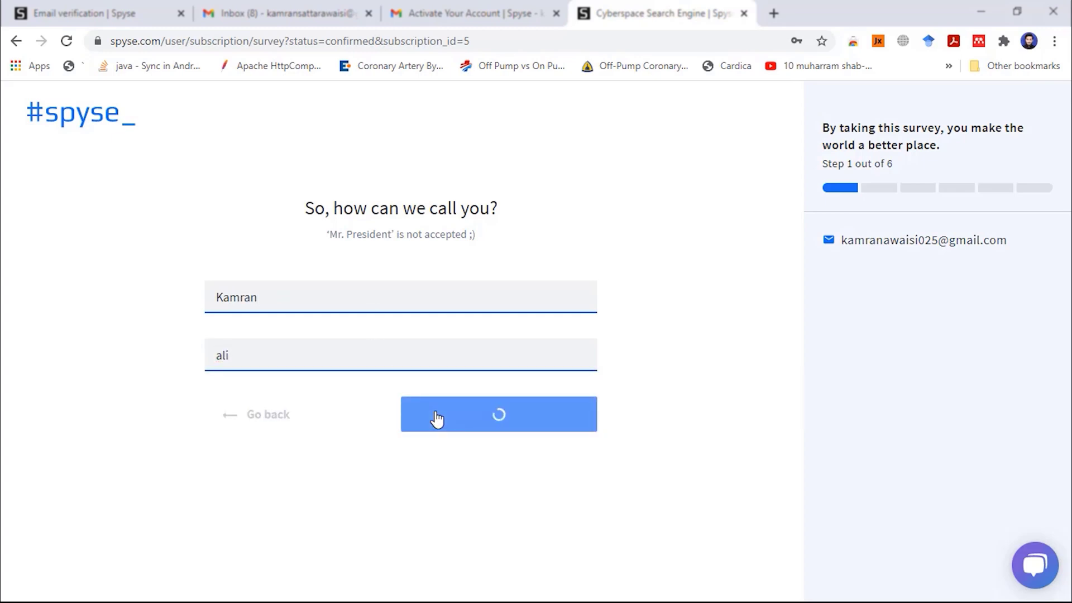
{"action": "left_click", "coordinate": [478, 291]}
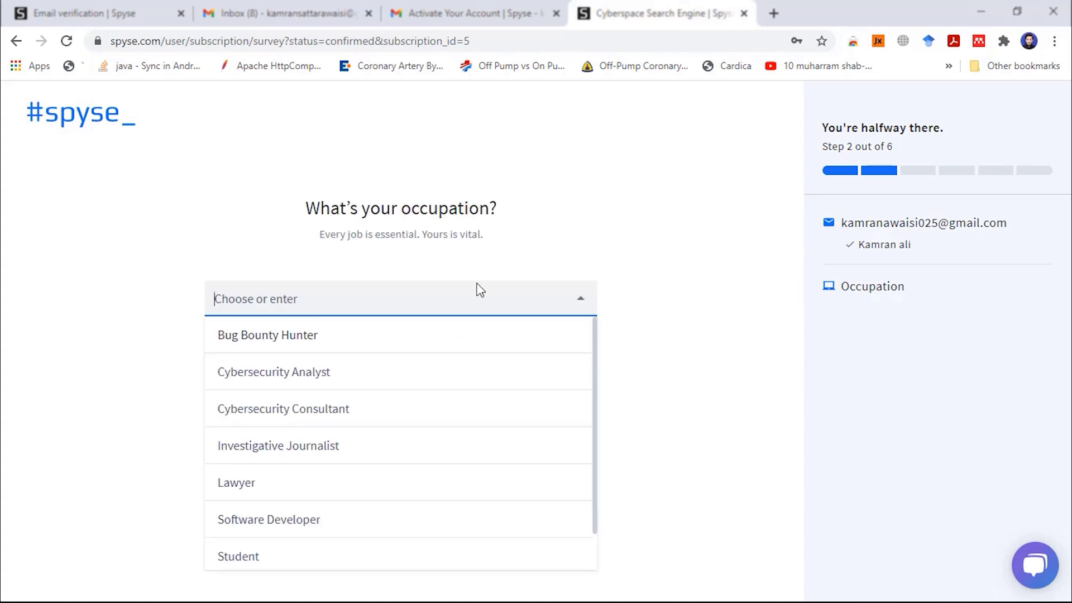
{"action": "left_click", "coordinate": [402, 385]}
{"action": "left_click", "coordinate": [449, 372]}
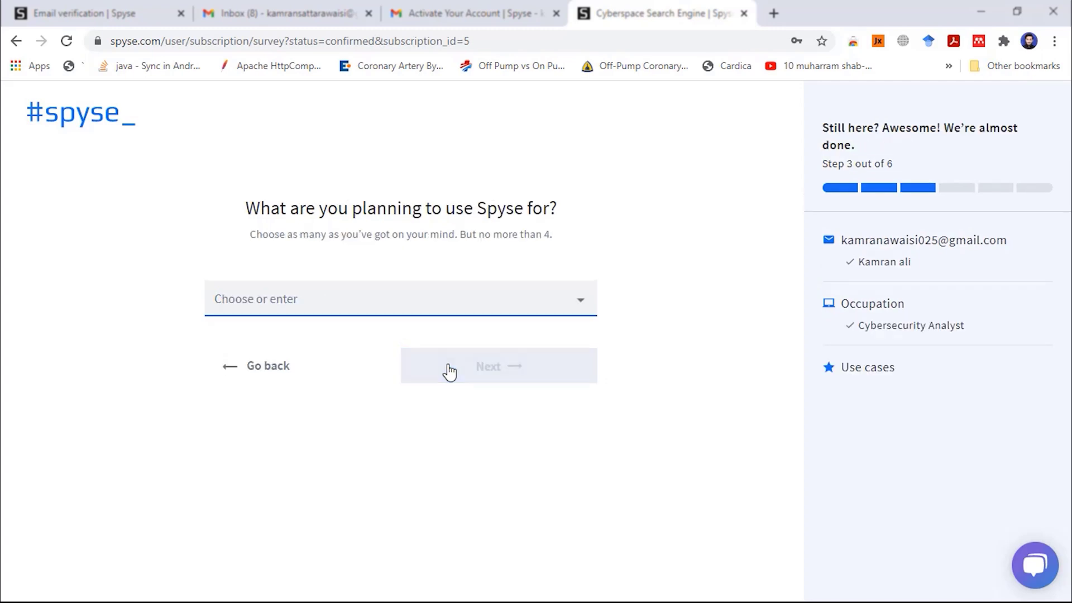
- Pick Cyber reconnaissance as the planned use case
{"action": "left_click", "coordinate": [491, 306]}
{"action": "left_click", "coordinate": [479, 342]}
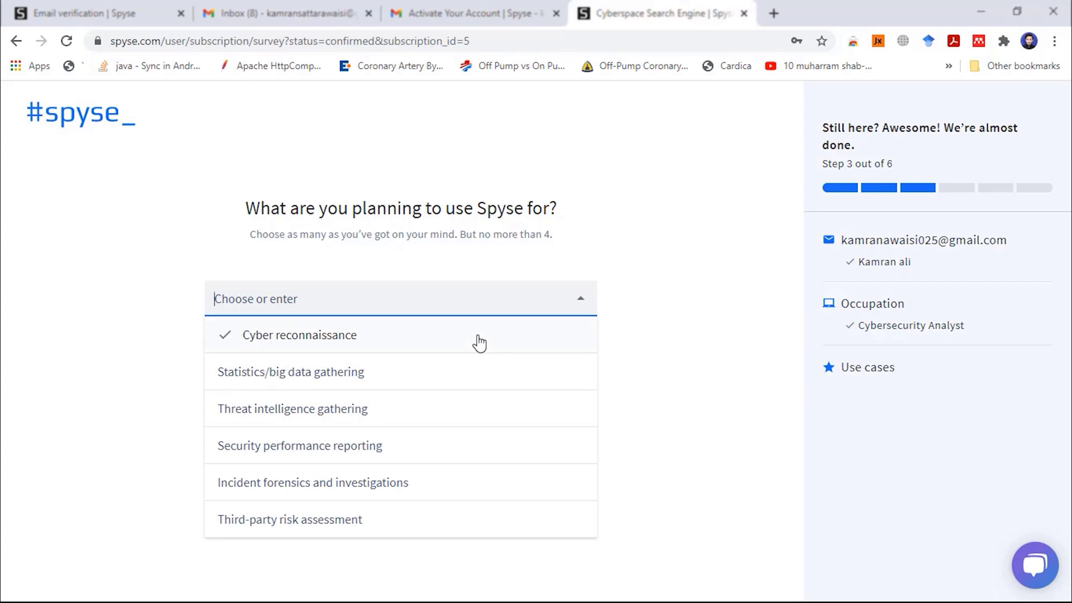
{"action": "left_click", "coordinate": [477, 342]}
{"action": "left_click", "coordinate": [721, 397]}
{"action": "left_click", "coordinate": [523, 390]}
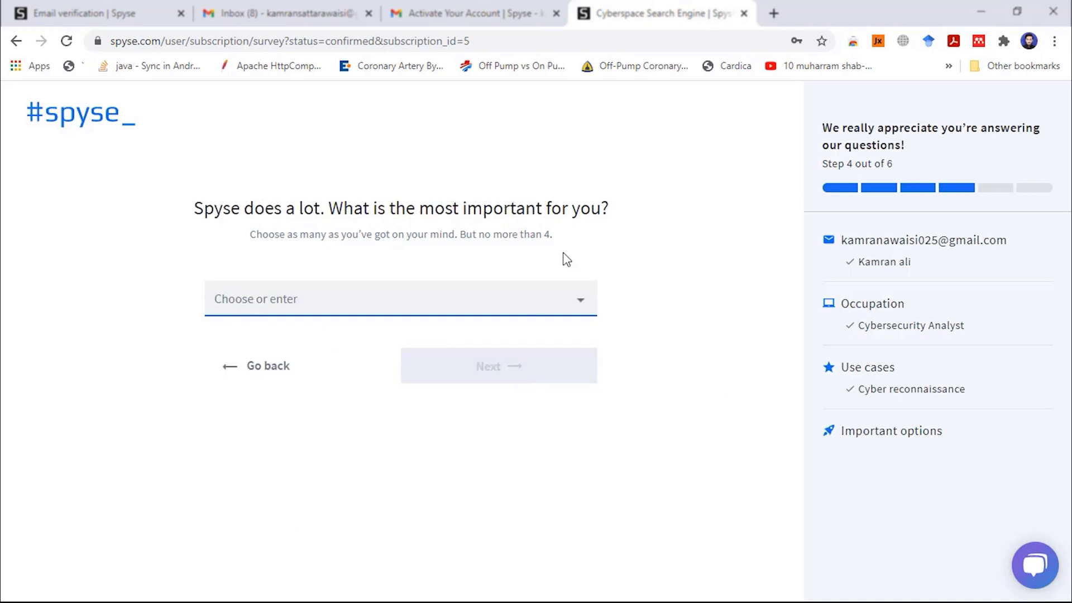
- Choose API Integrations as the most important feature
{"action": "left_click", "coordinate": [534, 301]}
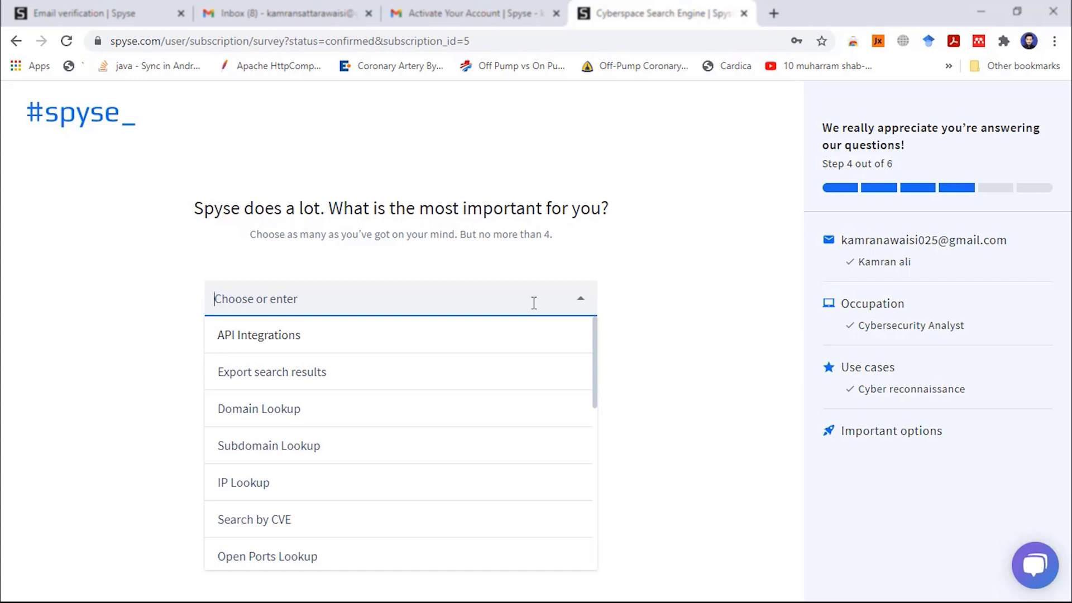
{"action": "left_click", "coordinate": [504, 339]}
{"action": "left_click", "coordinate": [670, 365]}
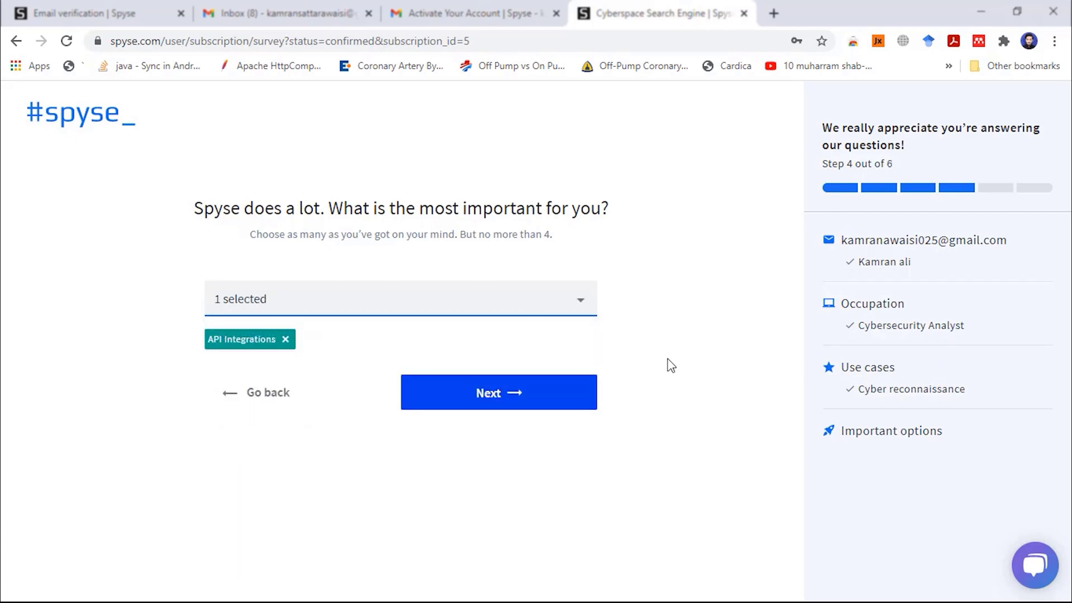
{"action": "left_click", "coordinate": [549, 397]}
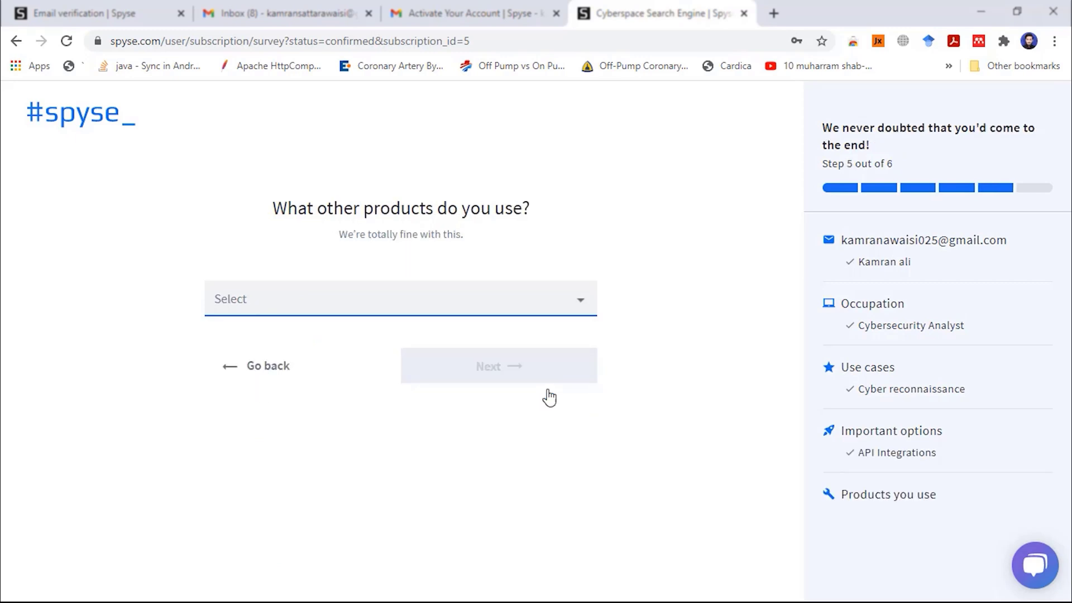
- Select Search Engine as the referral source, finish the survey, and proceed
{"action": "left_click", "coordinate": [554, 303]}
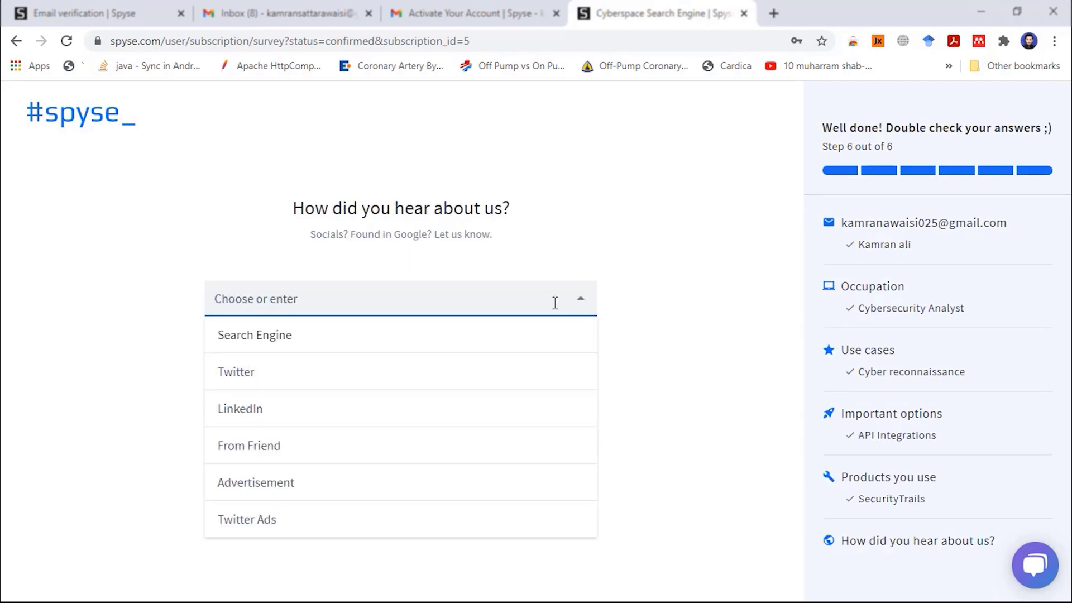
{"action": "left_click", "coordinate": [536, 332]}
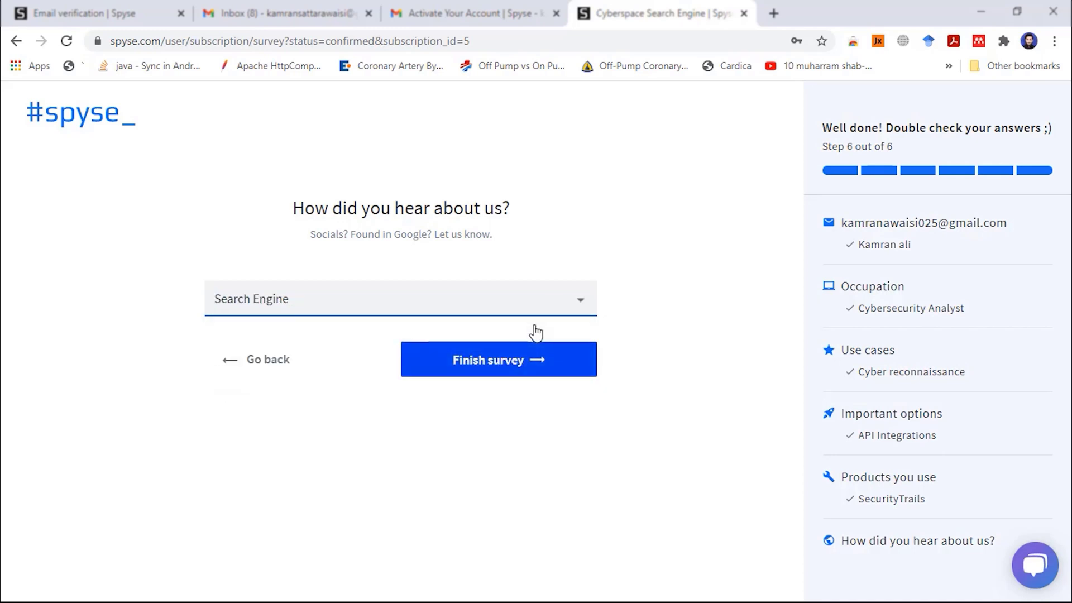
{"action": "left_click", "coordinate": [532, 362]}
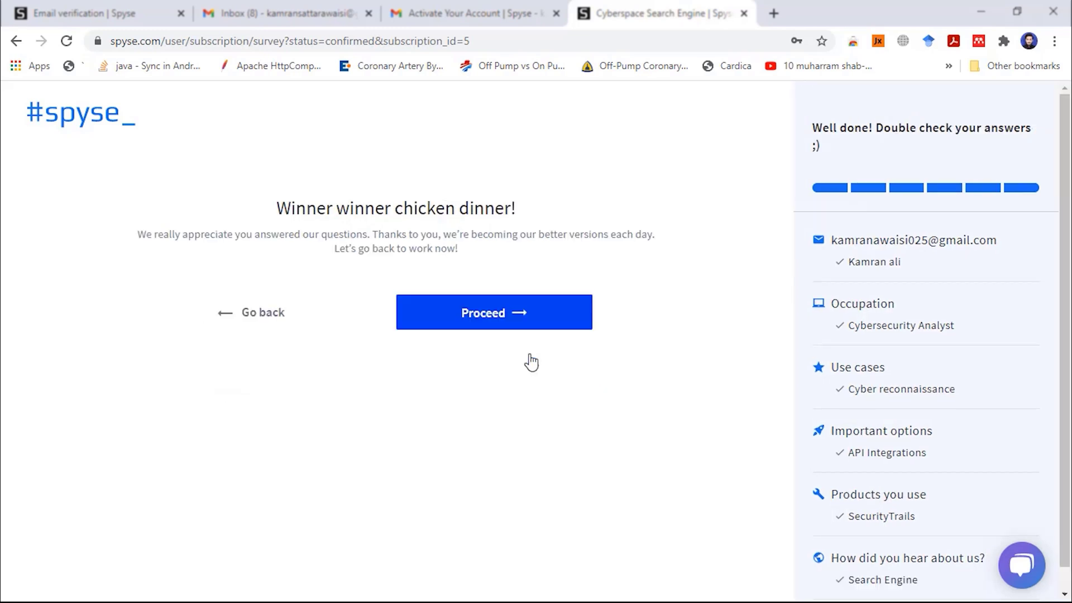
{"action": "left_click", "coordinate": [546, 312]}
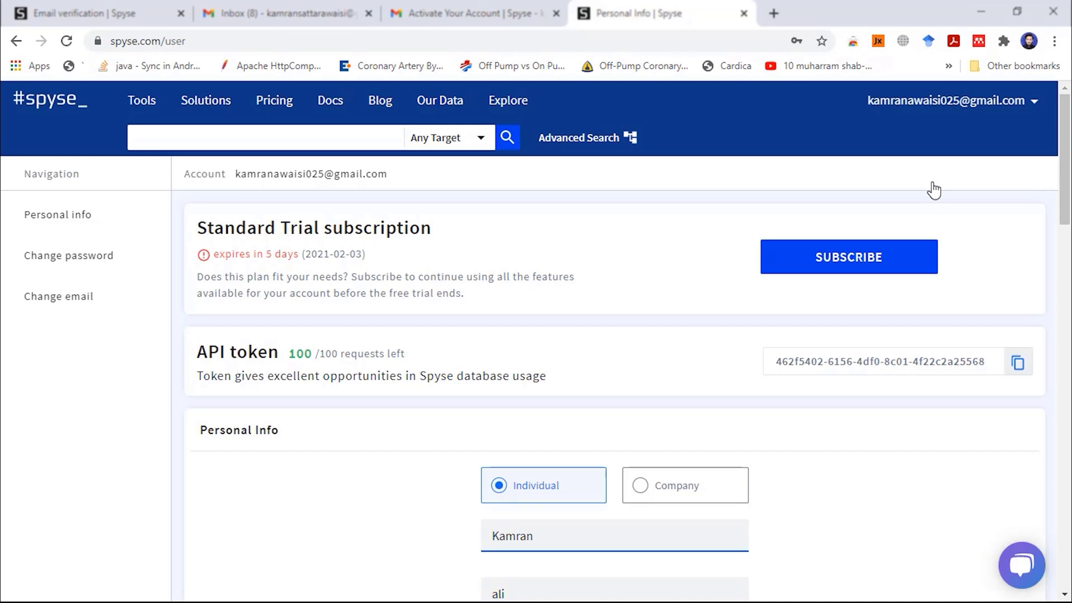
- Bring up the Pricing page comparing Guest, Standard, Pro and Business plans
{"action": "left_click", "coordinate": [268, 110]}
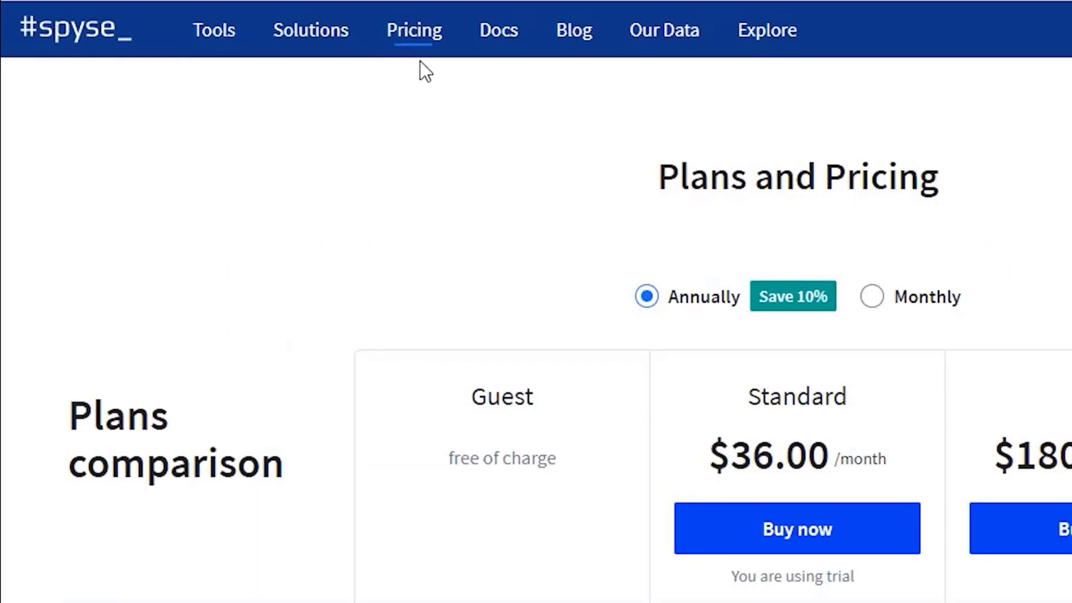
{"action": "scroll", "coordinate": [357, 316], "scroll_direction": "down", "scroll_amount": 2}
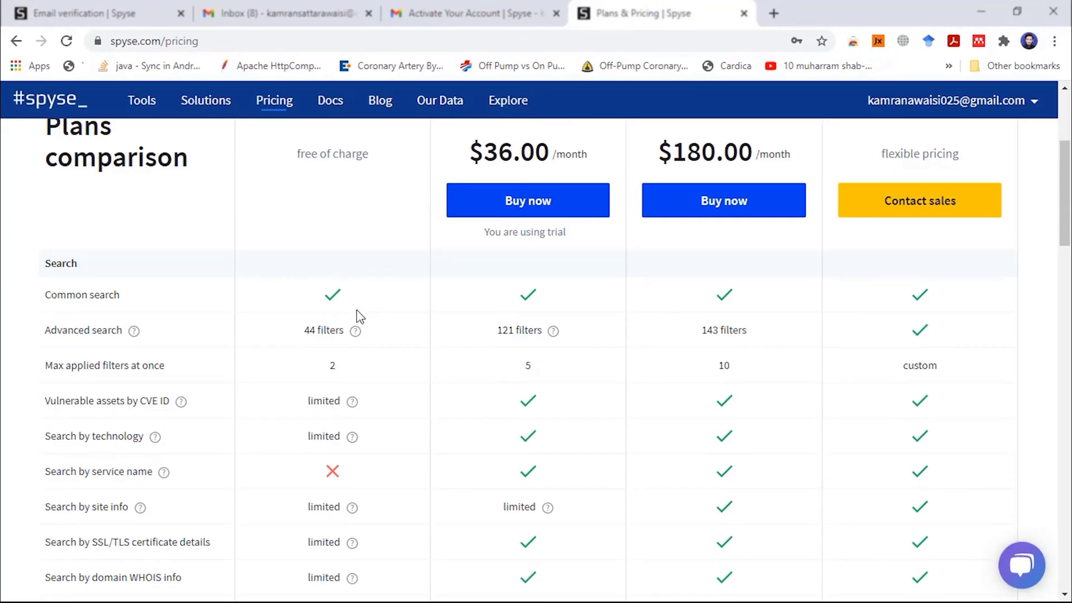
{"action": "scroll", "coordinate": [357, 316], "scroll_direction": "up", "scroll_amount": 2}
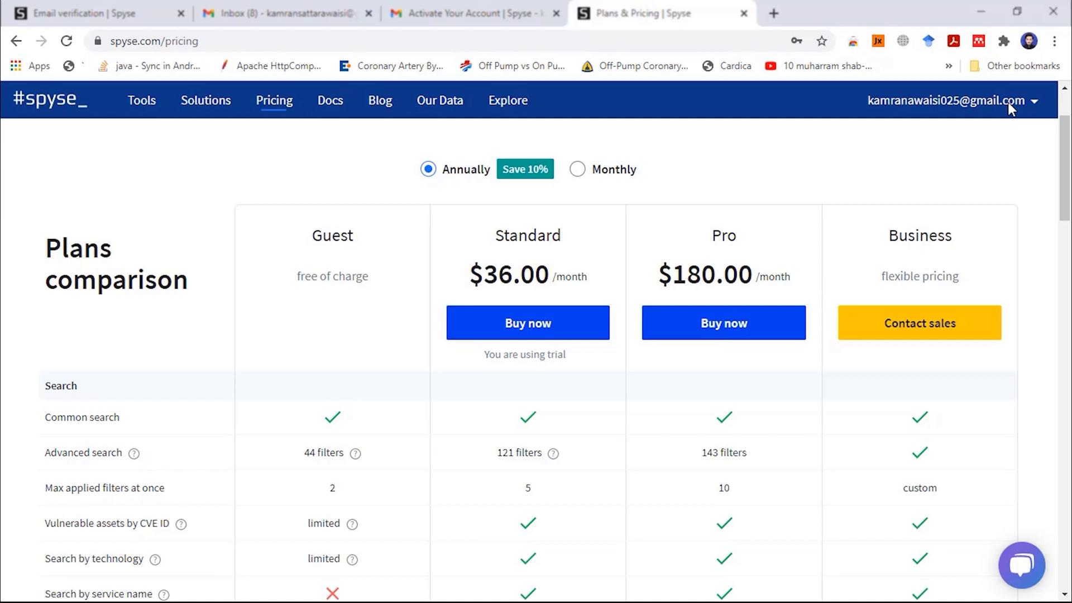
- Log out and set the home search target to Domain, ready for linuxhint.com
{"action": "left_click", "coordinate": [1010, 105]}
{"action": "left_click", "coordinate": [957, 258]}
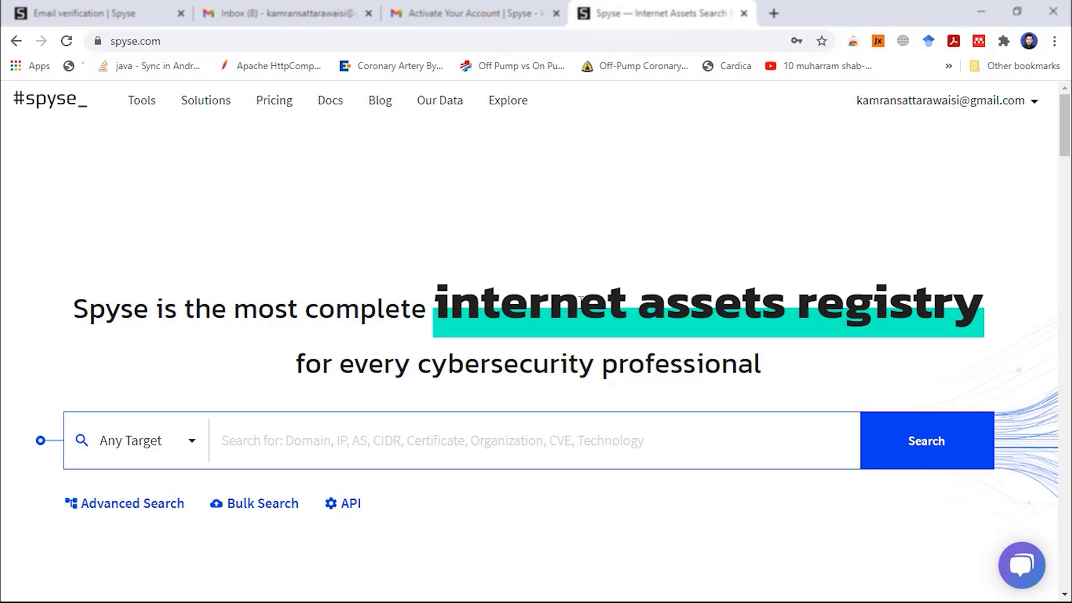
{"action": "scroll", "coordinate": [439, 376], "scroll_direction": "down", "scroll_amount": 2}
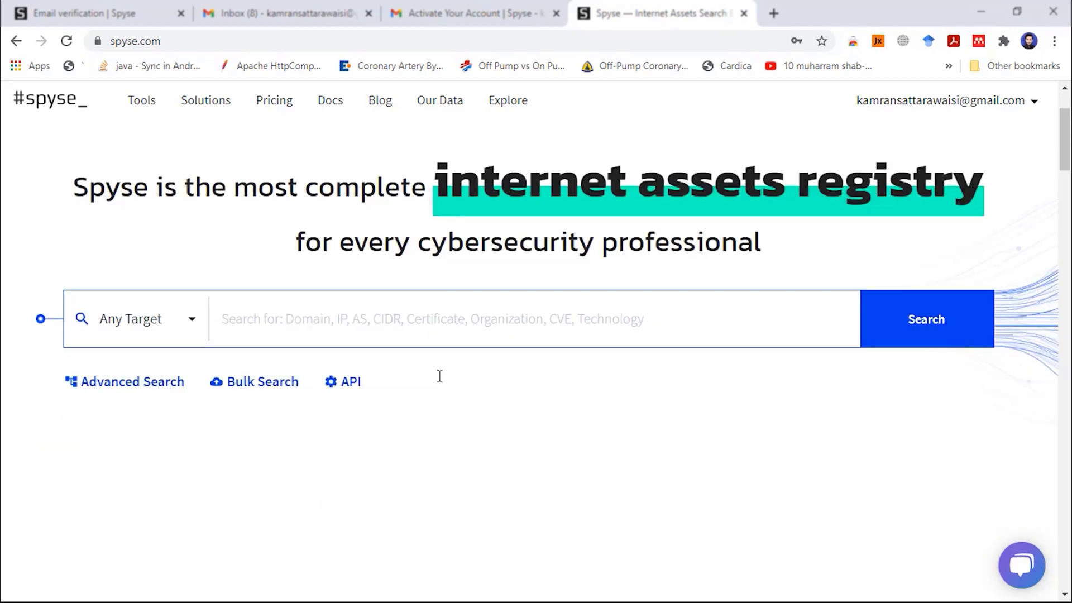
{"action": "left_click", "coordinate": [193, 324]}
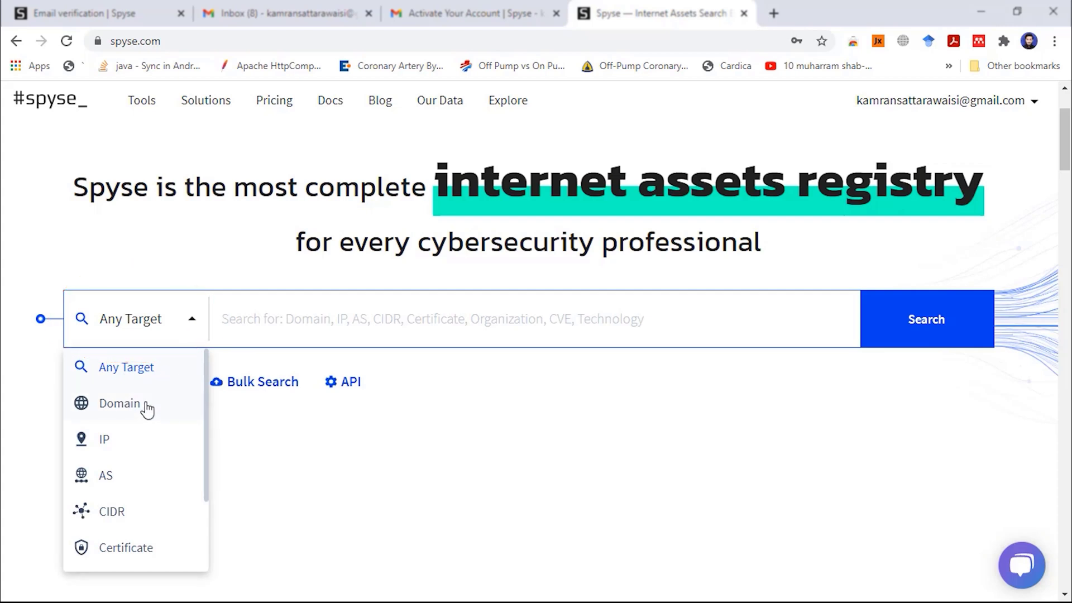
{"action": "left_click", "coordinate": [147, 410]}
{"action": "left_click", "coordinate": [346, 296]}
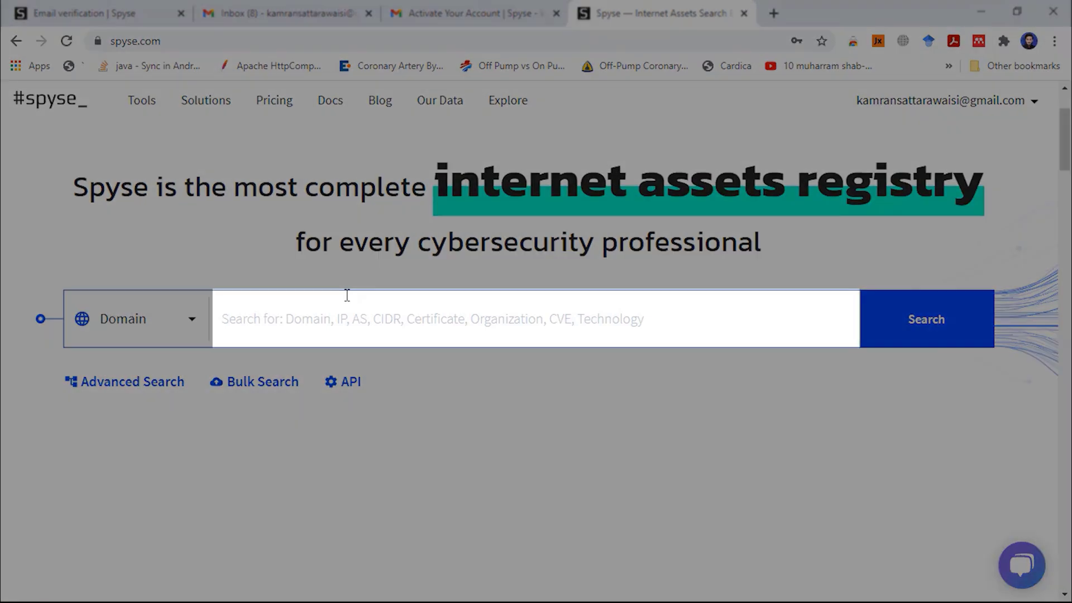
{"action": "type", "text": "linuxhint."}
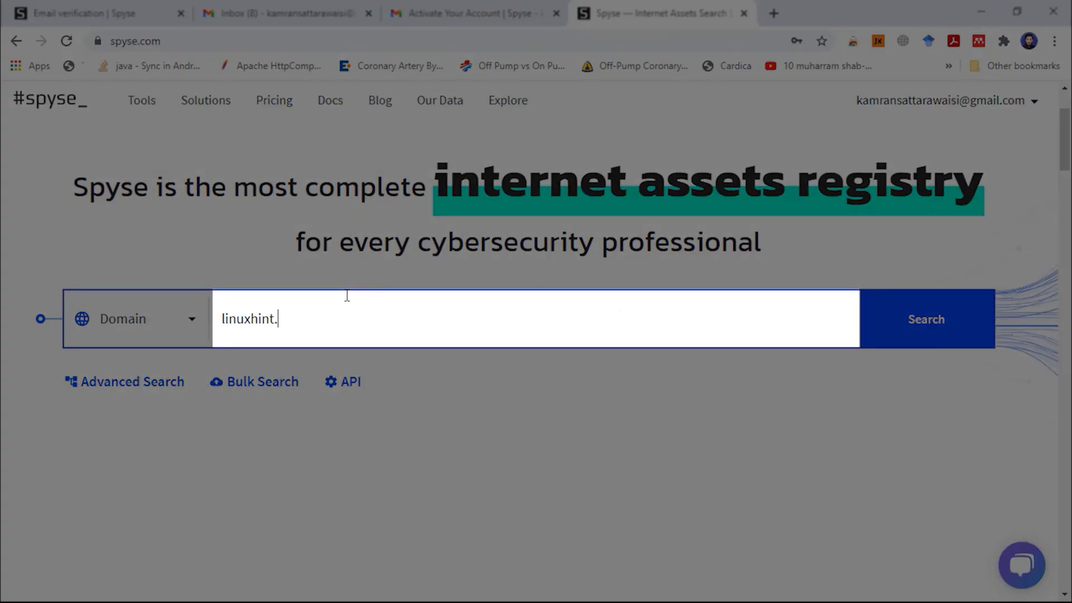
{"action": "type", "text": "com"}
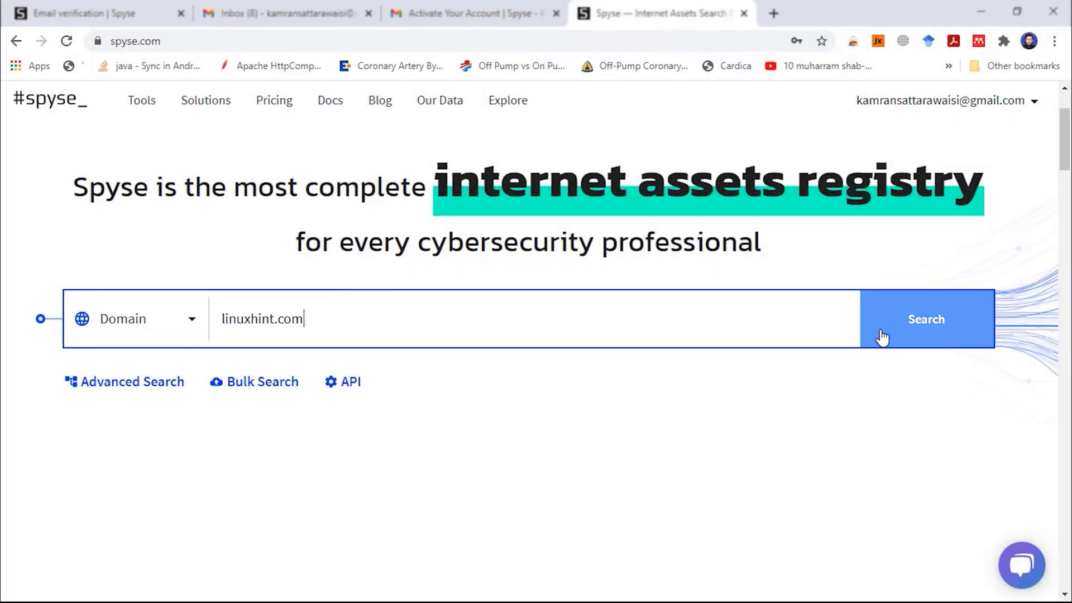
- Search linuxhint.com and review its DNS, security score, technology and WHOIS results
{"action": "left_click", "coordinate": [881, 336]}
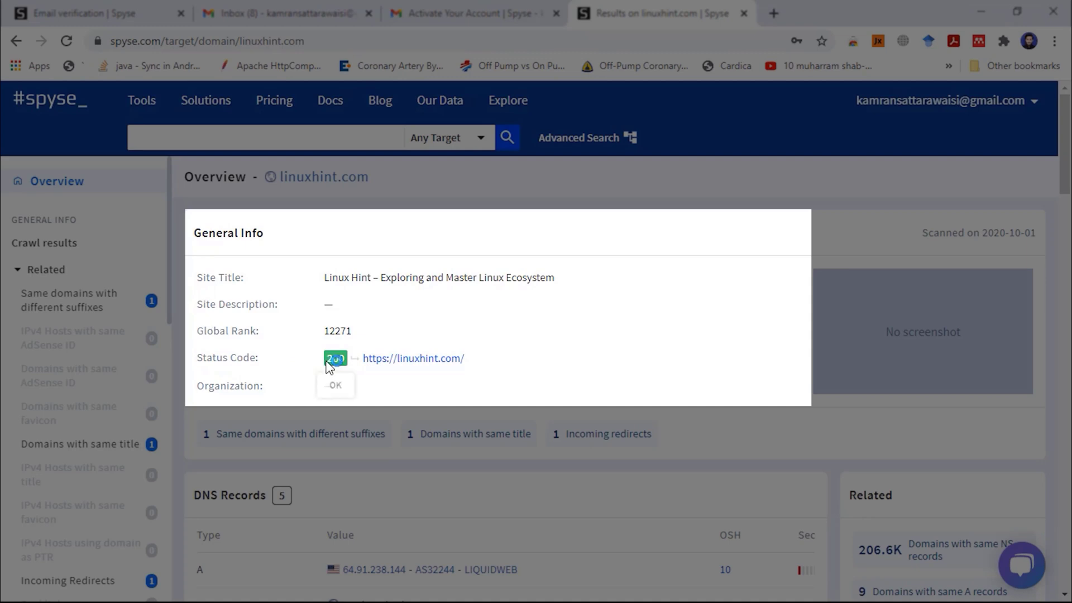
{"action": "mouse_move", "coordinate": [335, 359]}
{"action": "scroll", "coordinate": [304, 407], "scroll_direction": "down", "scroll_amount": 4}
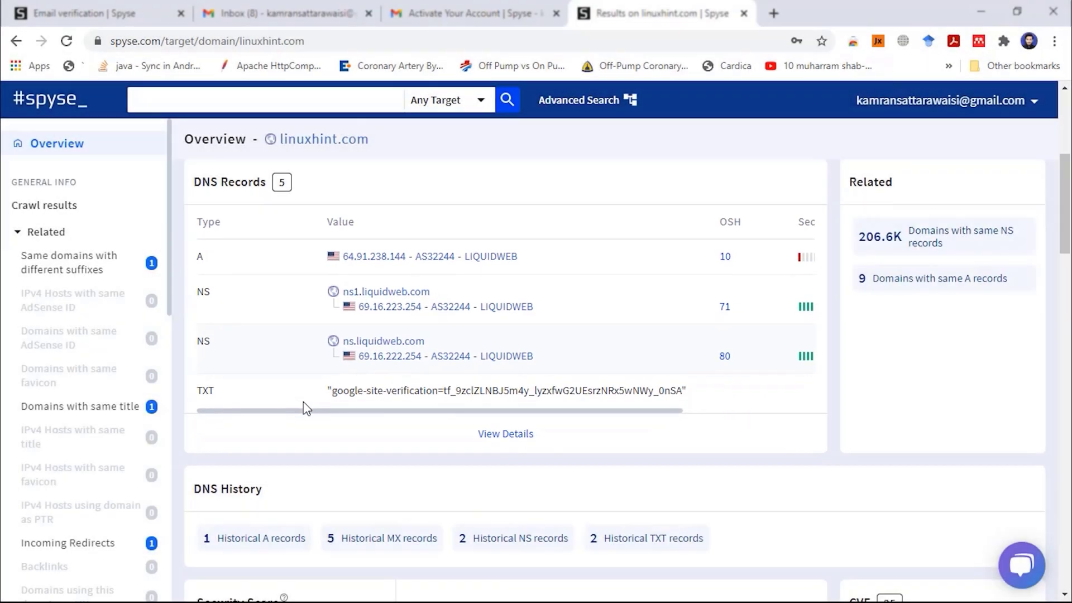
{"action": "scroll", "coordinate": [304, 407], "scroll_direction": "down", "scroll_amount": 4}
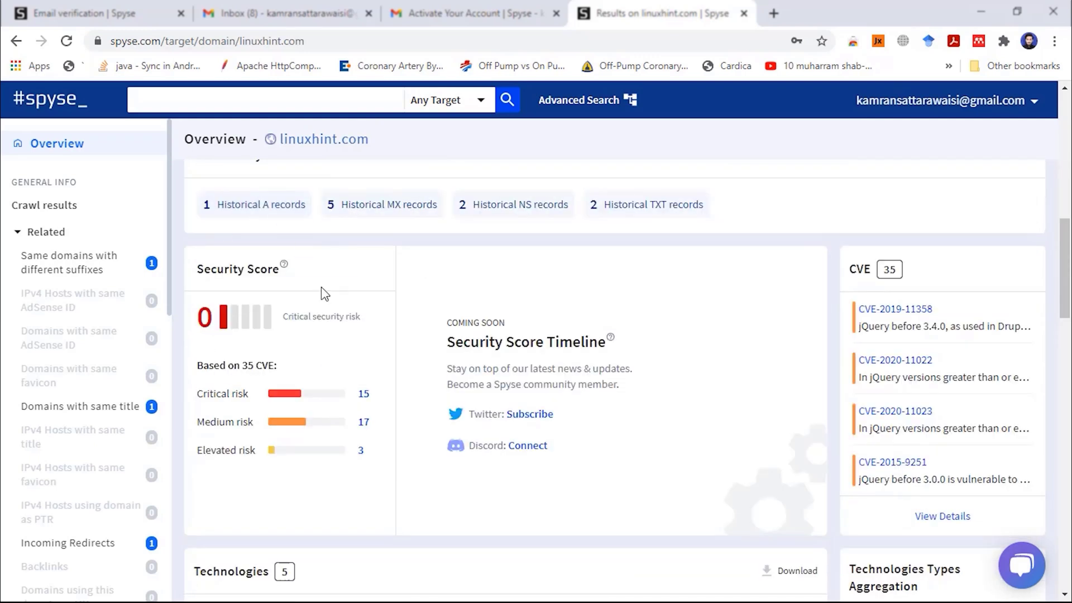
{"action": "scroll", "coordinate": [323, 293], "scroll_direction": "down", "scroll_amount": 2}
{"action": "scroll", "coordinate": [324, 294], "scroll_direction": "down", "scroll_amount": 2}
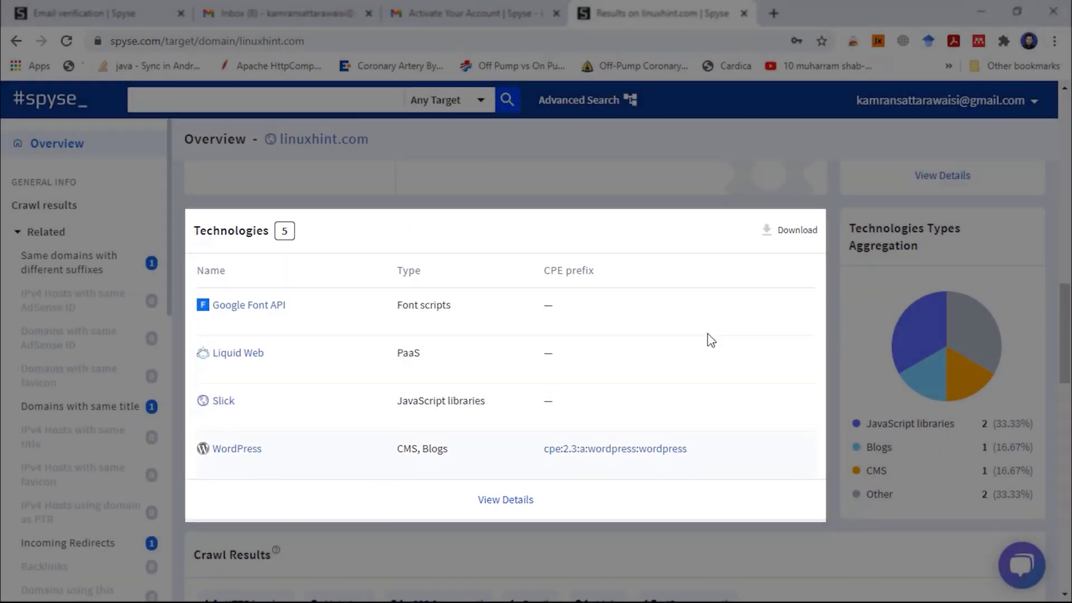
{"action": "scroll", "coordinate": [328, 410], "scroll_direction": "down", "scroll_amount": 10}
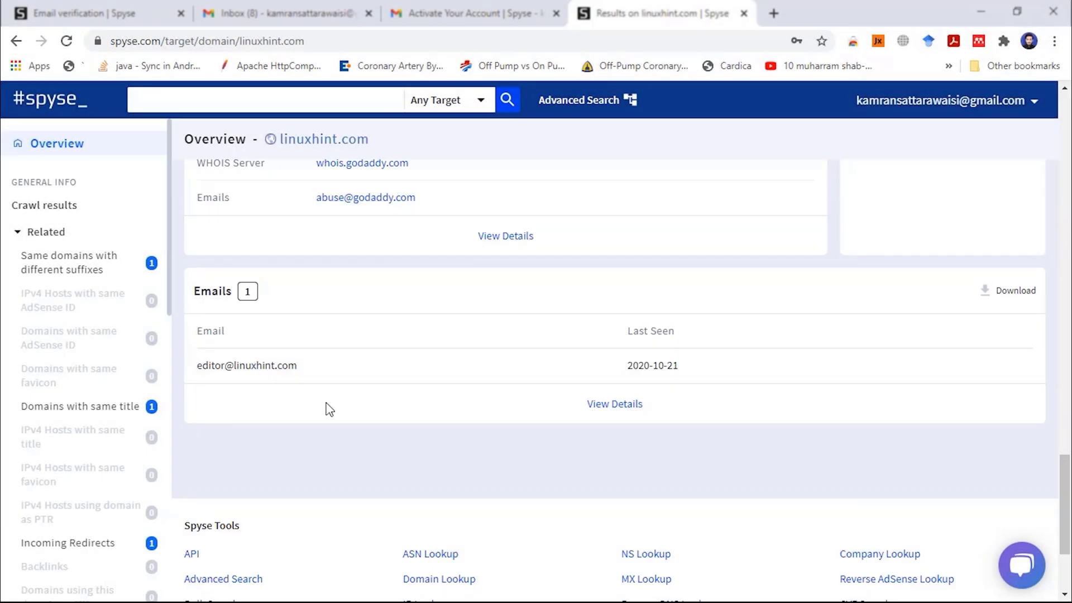
{"action": "scroll", "coordinate": [328, 409], "scroll_direction": "up", "scroll_amount": 3}
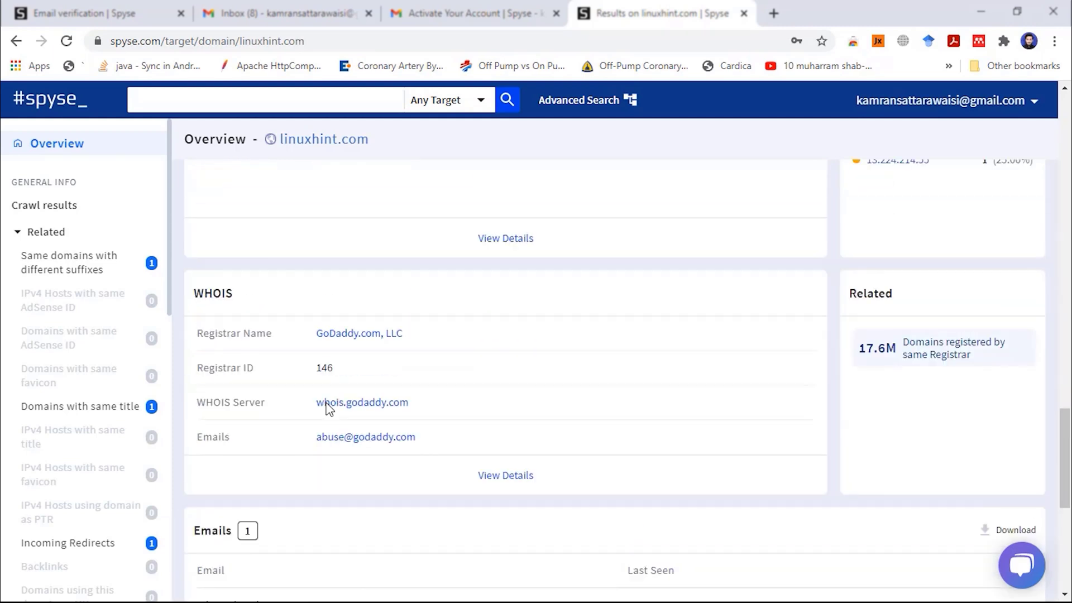
{"action": "scroll", "coordinate": [328, 410], "scroll_direction": "up", "scroll_amount": 3}
{"action": "scroll", "coordinate": [328, 409], "scroll_direction": "up", "scroll_amount": 2}
{"action": "scroll", "coordinate": [328, 409], "scroll_direction": "up", "scroll_amount": 2}
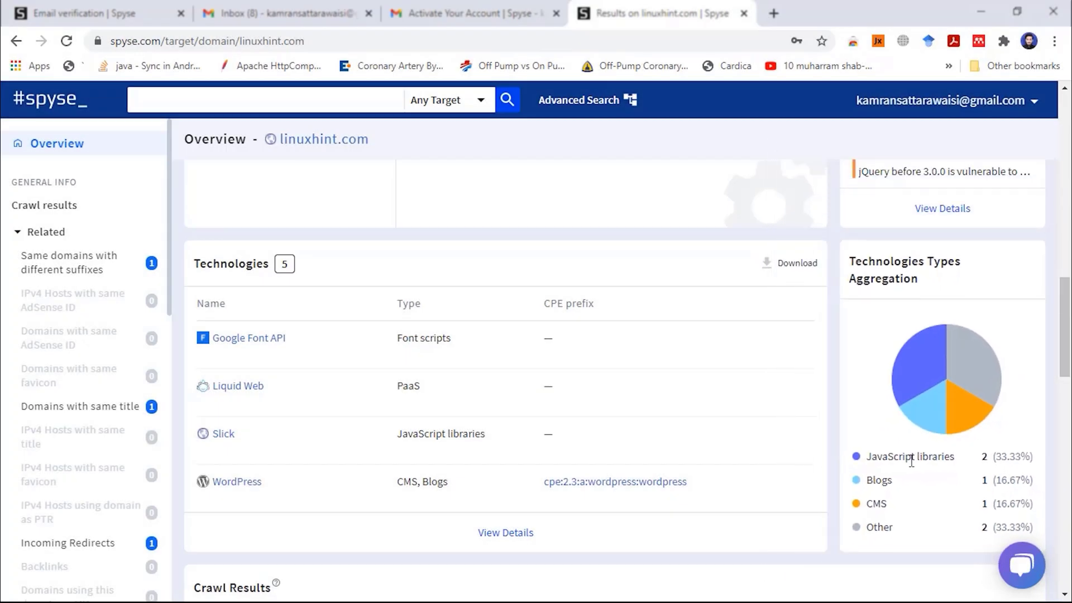
{"action": "scroll", "coordinate": [912, 459], "scroll_direction": "down", "scroll_amount": 1}
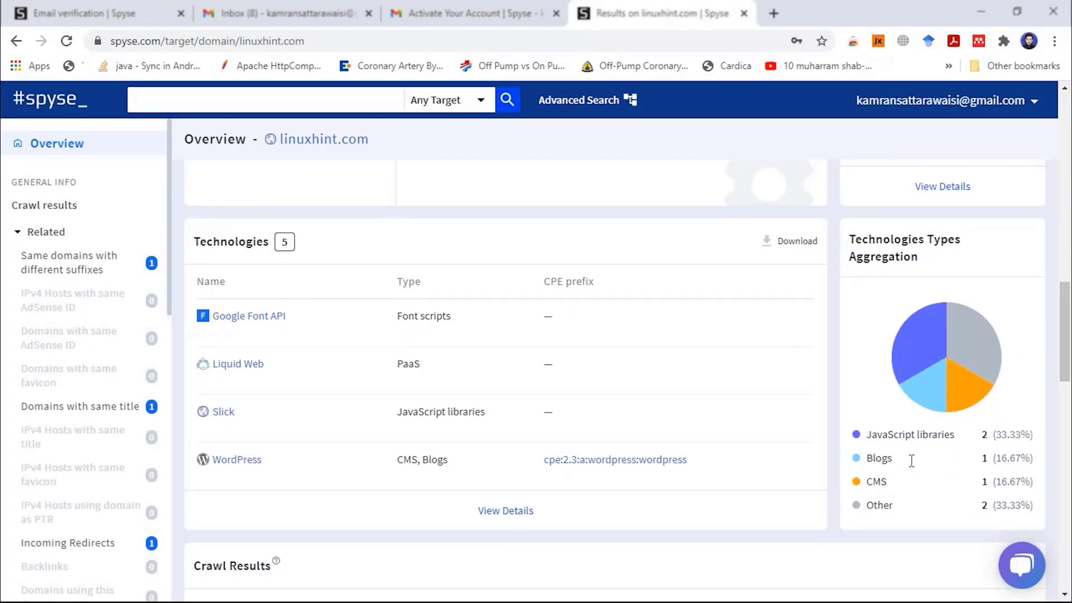
{"action": "scroll", "coordinate": [911, 460], "scroll_direction": "down", "scroll_amount": 3}
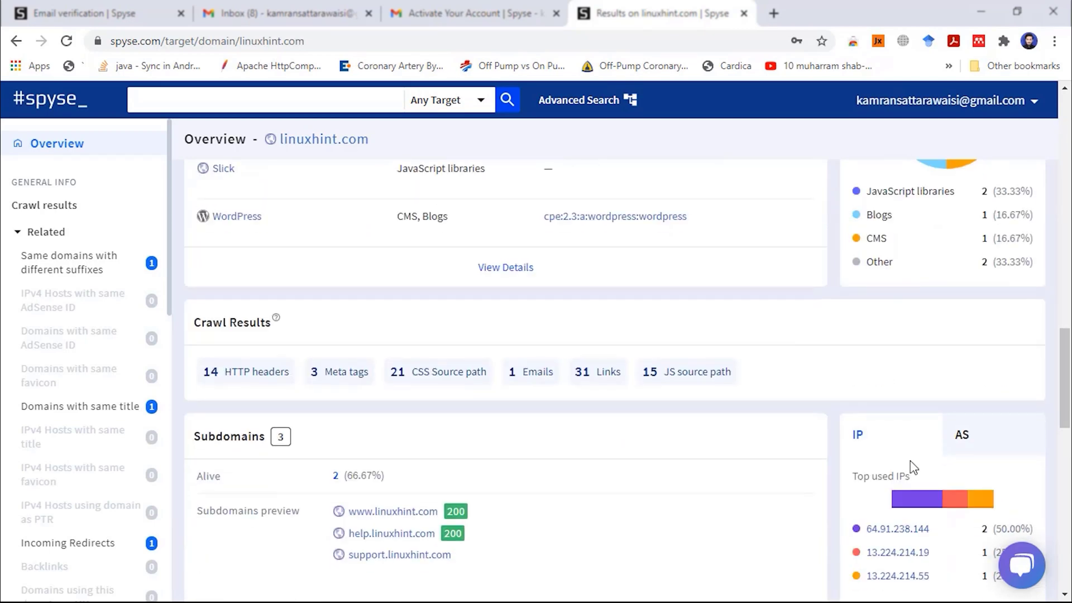
{"action": "scroll", "coordinate": [912, 460], "scroll_direction": "down", "scroll_amount": 10}
{"action": "scroll", "coordinate": [248, 504], "scroll_direction": "up", "scroll_amount": 10}
{"action": "scroll", "coordinate": [248, 503], "scroll_direction": "up", "scroll_amount": 5}
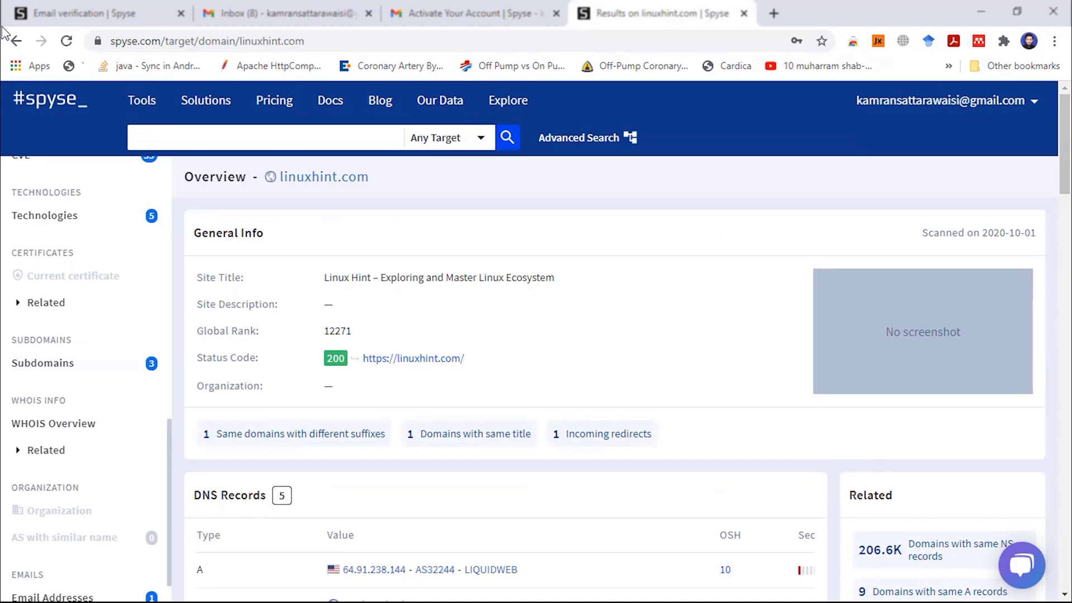
- Return to the Spyse home page and set the search target to IP for 8.36.41.26
{"action": "left_click", "coordinate": [16, 41]}
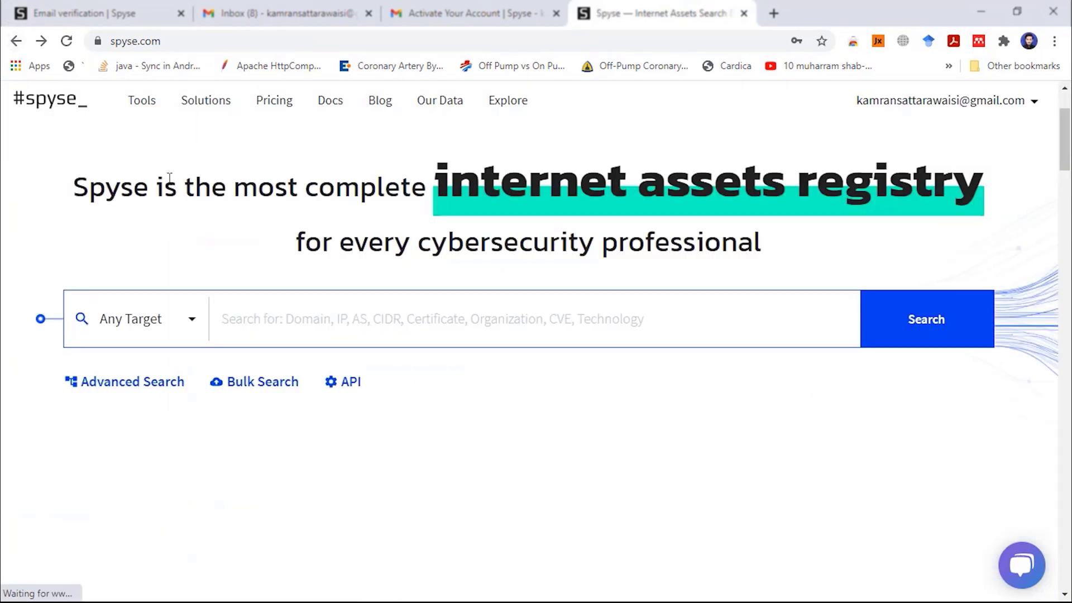
{"action": "left_click", "coordinate": [168, 319]}
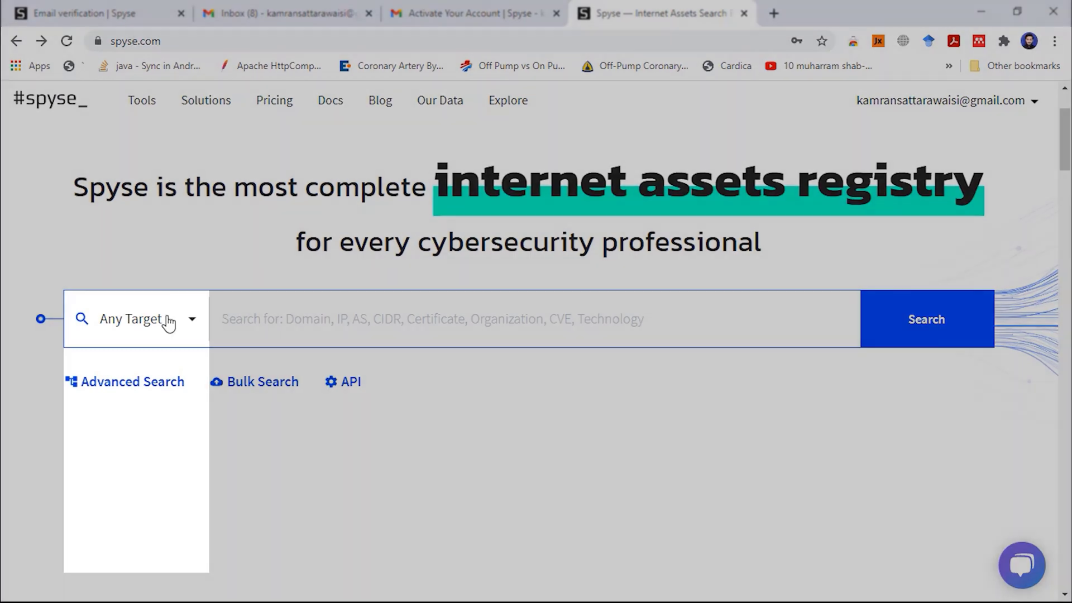
{"action": "left_click", "coordinate": [126, 439]}
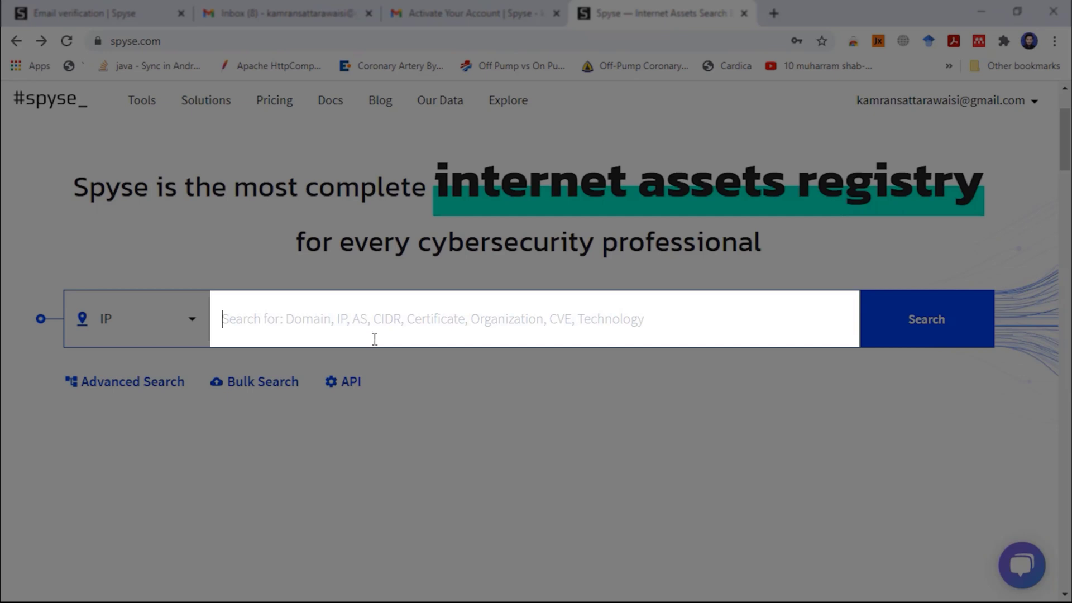
{"action": "type", "text": "8.36.41.26"}
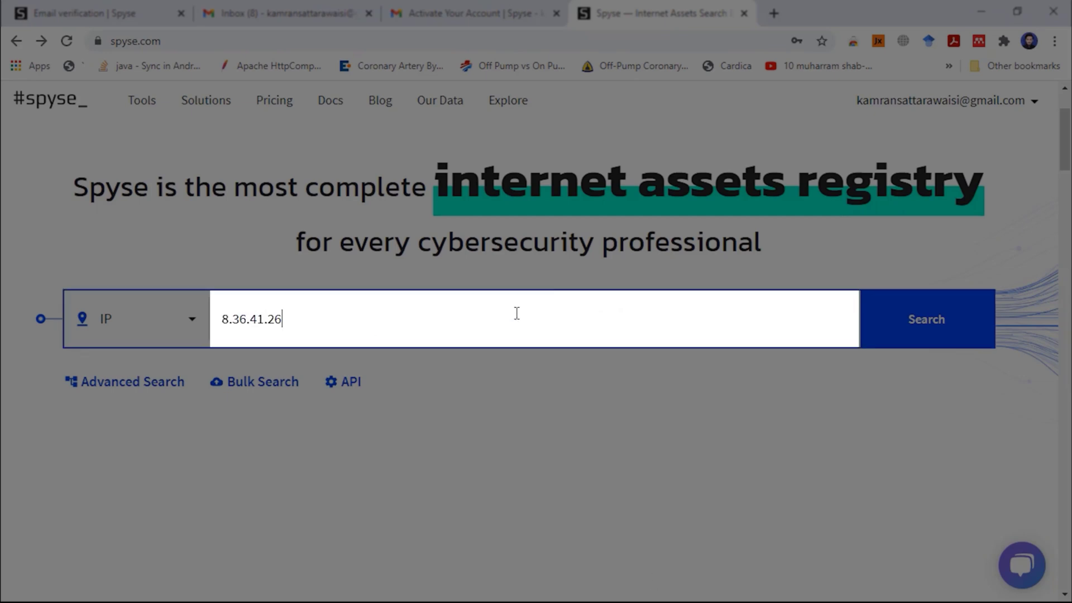
- Search 8.36.41.26 and review its IP overview down to the Spyse Tools footer
{"action": "left_click", "coordinate": [906, 343]}
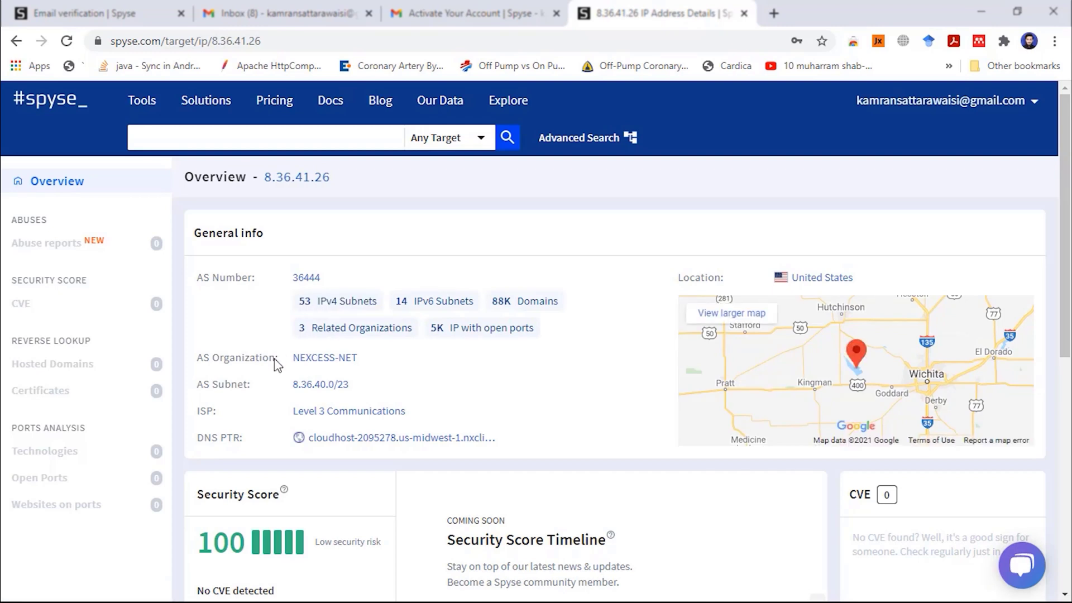
{"action": "scroll", "coordinate": [276, 365], "scroll_direction": "down", "scroll_amount": 2}
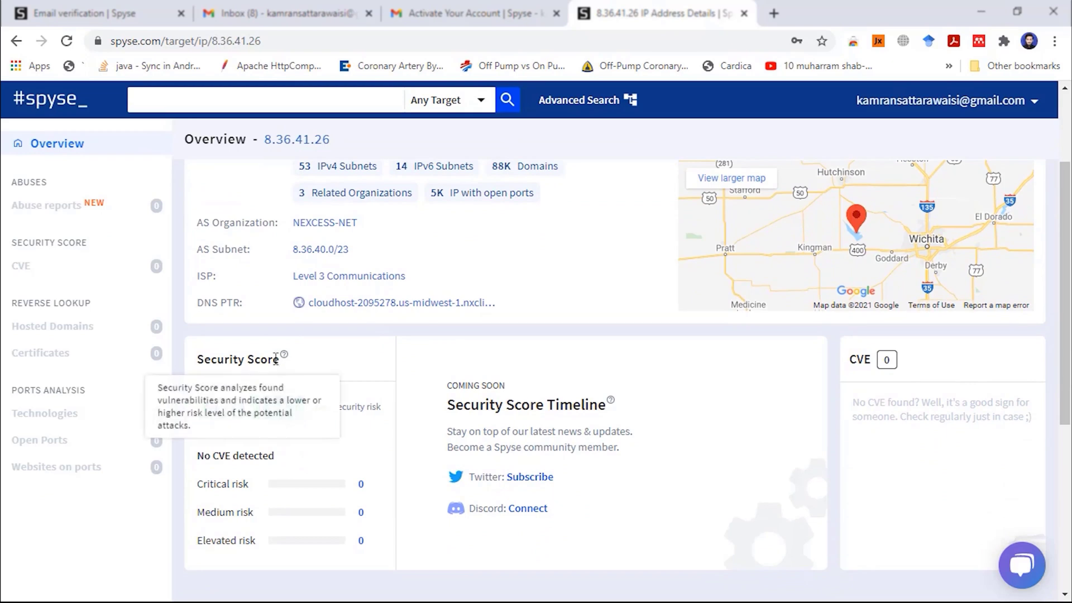
{"action": "scroll", "coordinate": [281, 356], "scroll_direction": "down", "scroll_amount": 1}
{"action": "scroll", "coordinate": [258, 309], "scroll_direction": "down", "scroll_amount": 1}
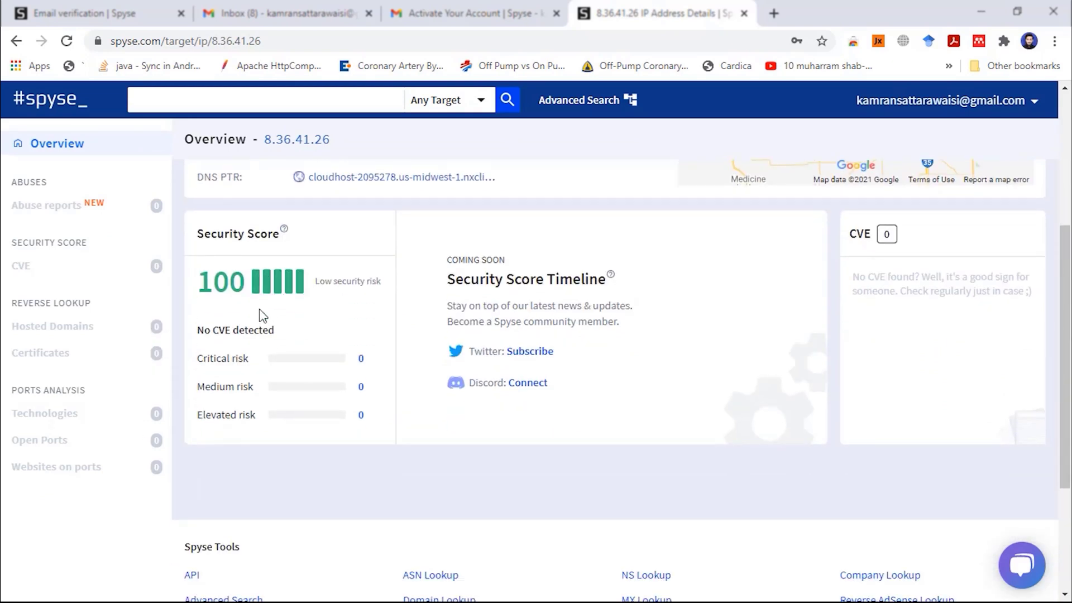
{"action": "scroll", "coordinate": [262, 310], "scroll_direction": "down", "scroll_amount": 1}
{"action": "scroll", "coordinate": [662, 287], "scroll_direction": "up", "scroll_amount": 4}
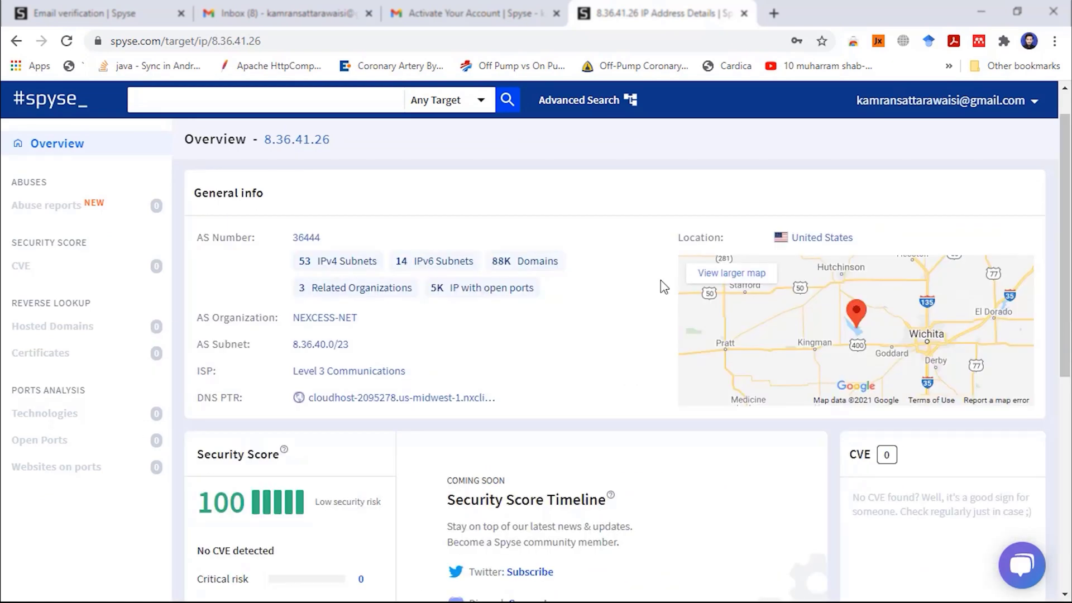
{"action": "scroll", "coordinate": [662, 286], "scroll_direction": "down", "scroll_amount": 3}
{"action": "scroll", "coordinate": [663, 287], "scroll_direction": "down", "scroll_amount": 1}
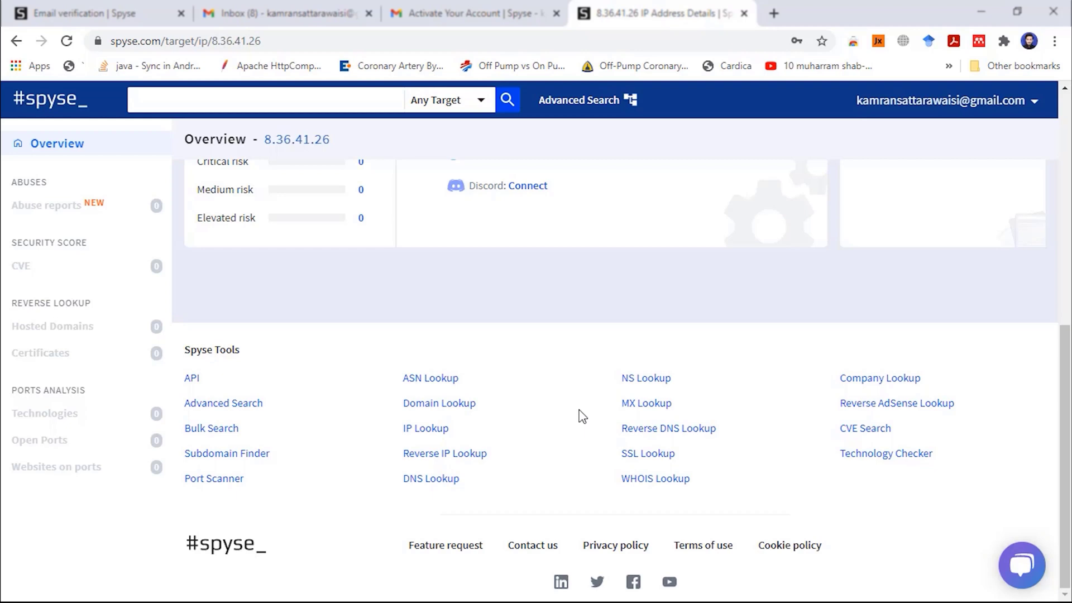
- Open Advanced Search, dismiss the intro overlay, and switch to the Technology target
{"action": "left_click", "coordinate": [255, 408]}
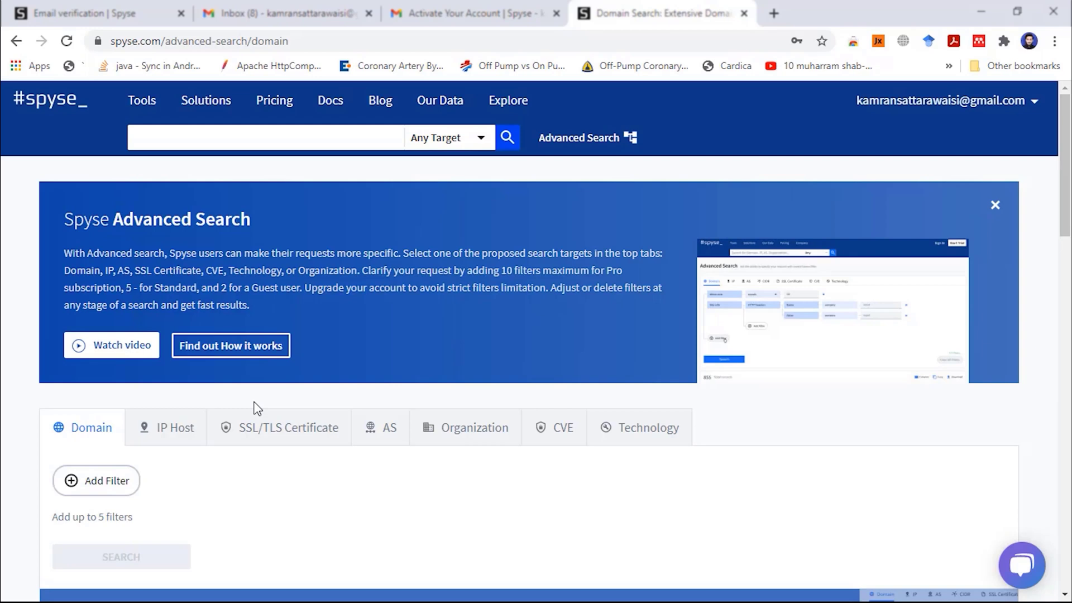
{"action": "left_click", "coordinate": [134, 348]}
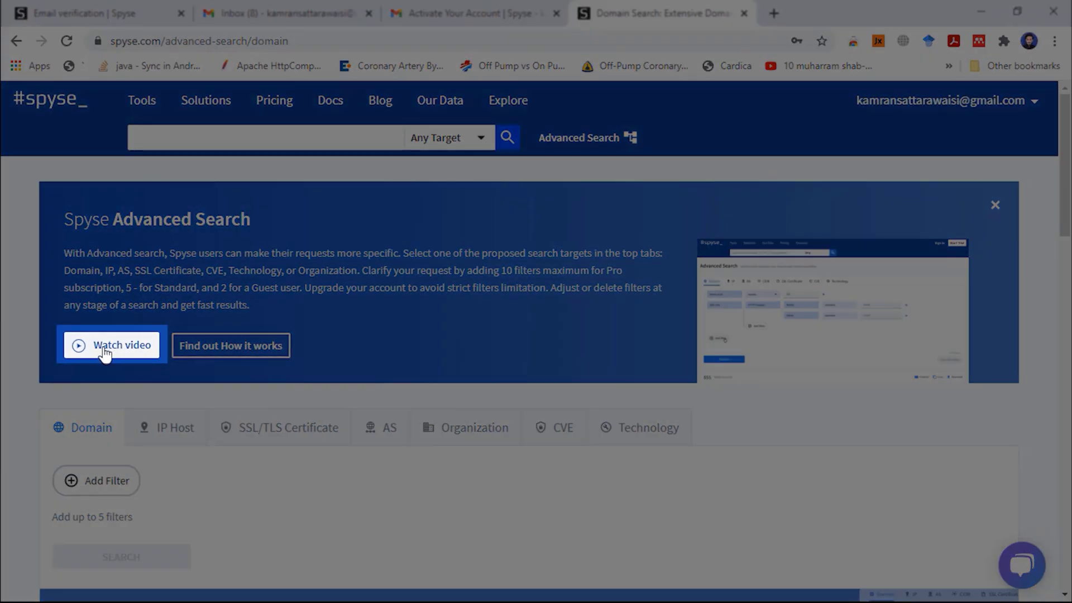
{"action": "left_click", "coordinate": [212, 411]}
{"action": "scroll", "coordinate": [212, 410], "scroll_direction": "down", "scroll_amount": 2}
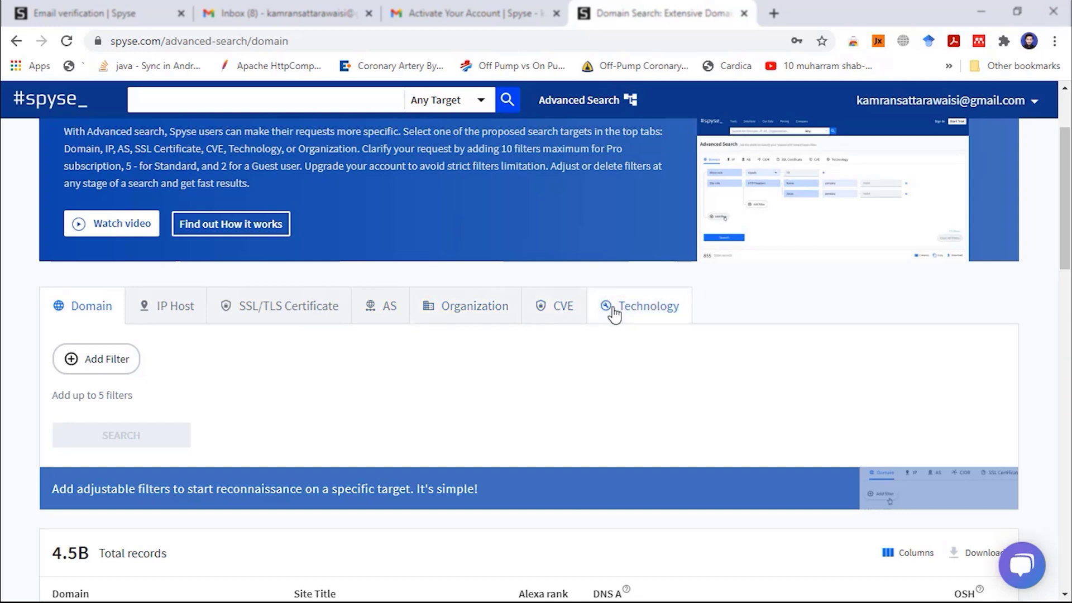
{"action": "left_click", "coordinate": [646, 306]}
{"action": "scroll", "coordinate": [646, 312], "scroll_direction": "down", "scroll_amount": 3}
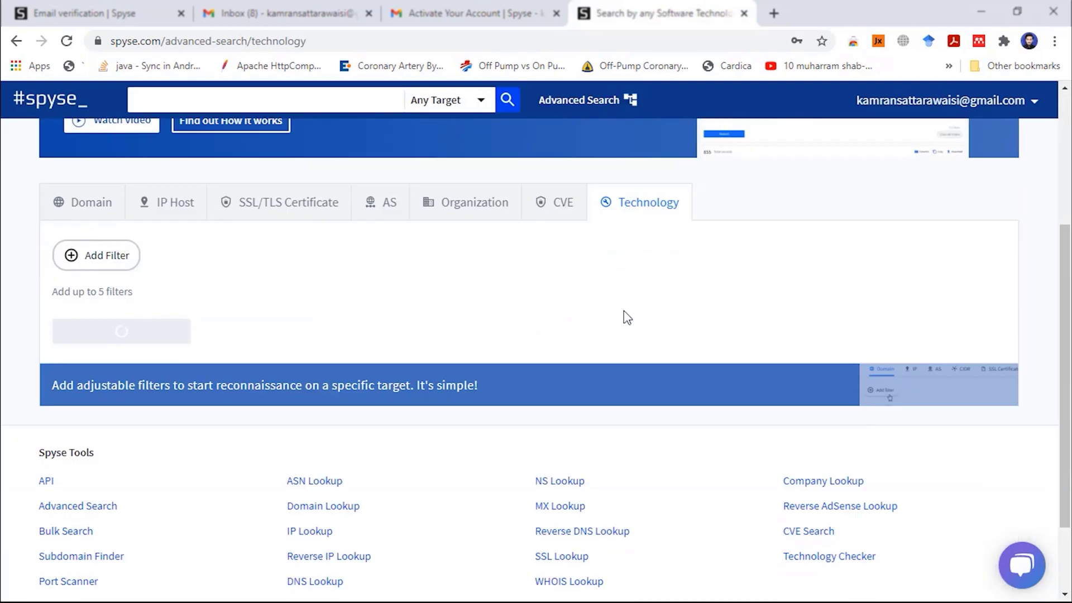
- Filter the technology search to names containing 'django' and search, yielding the single Django result
{"action": "left_click", "coordinate": [93, 274]}
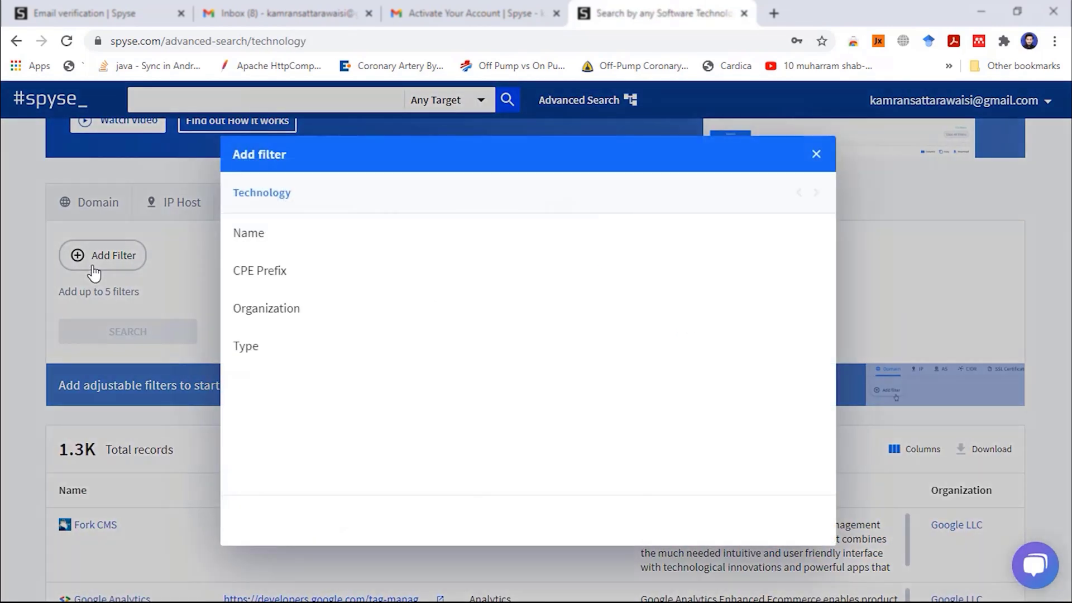
{"action": "left_click", "coordinate": [283, 242]}
{"action": "left_click", "coordinate": [544, 286]}
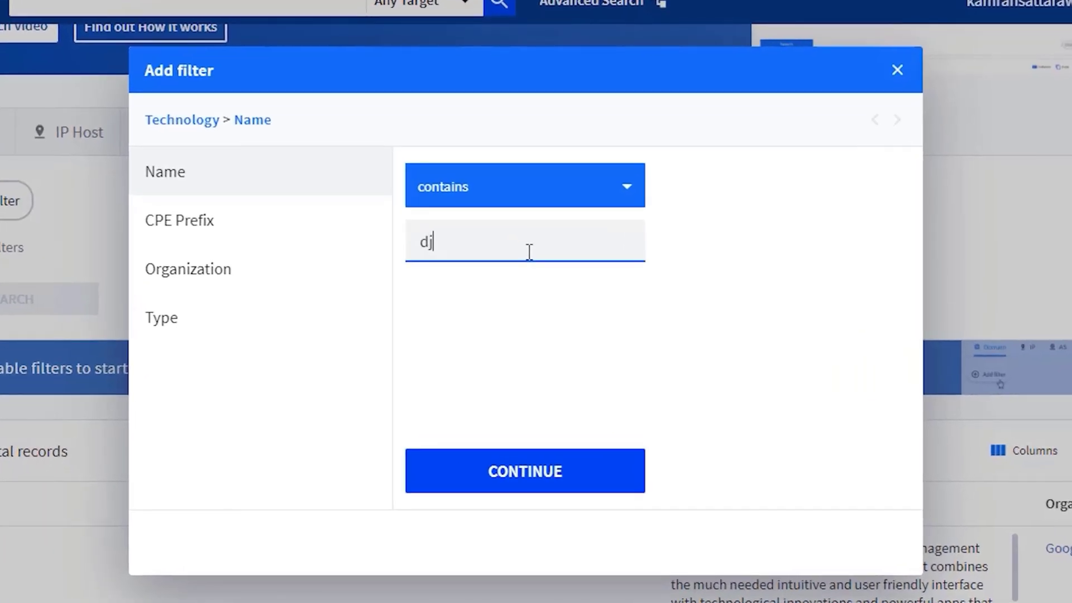
{"action": "type", "text": "ango"}
{"action": "left_click", "coordinate": [504, 469]}
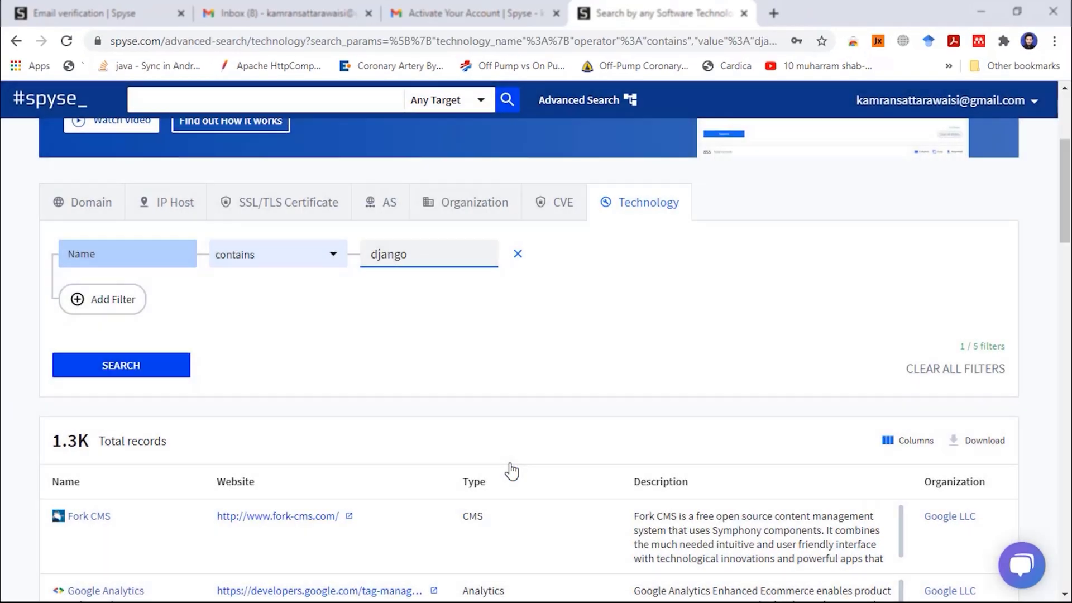
{"action": "scroll", "coordinate": [511, 471], "scroll_direction": "down", "scroll_amount": 1}
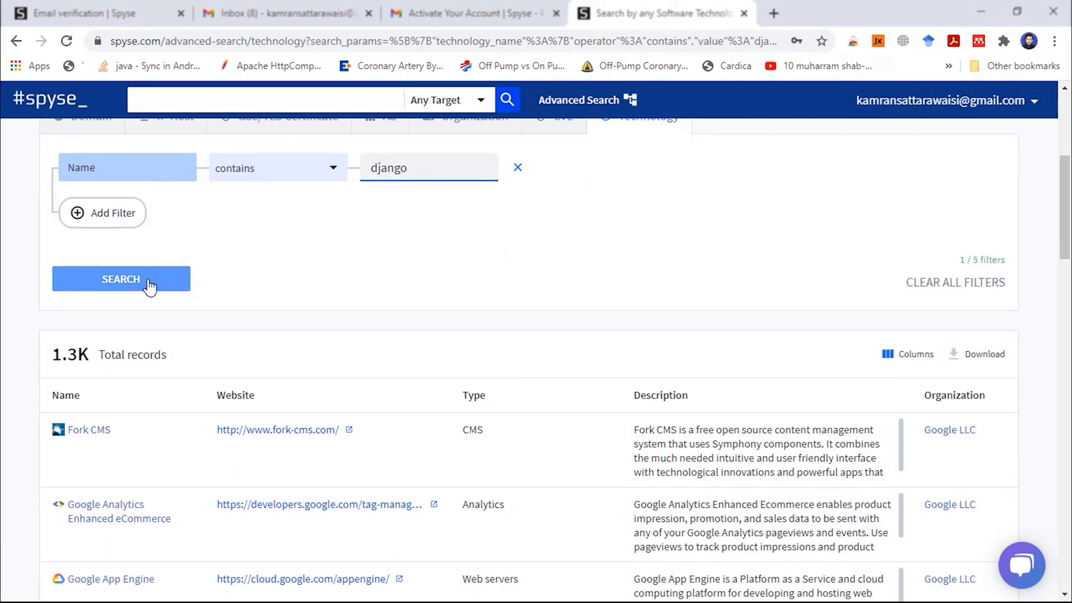
{"action": "left_click", "coordinate": [148, 285]}
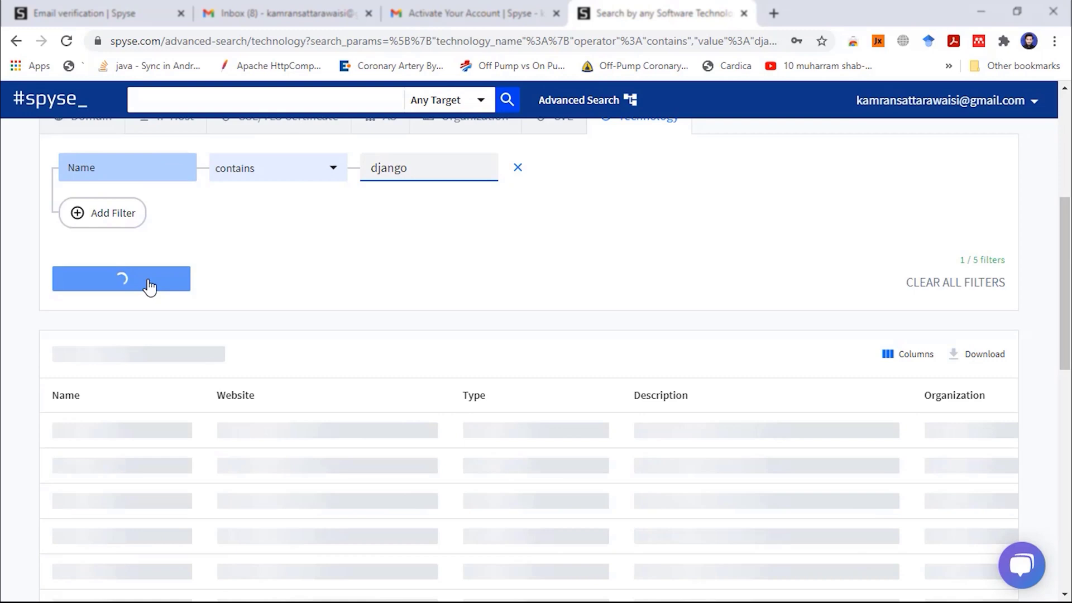
{"action": "scroll", "coordinate": [149, 286], "scroll_direction": "down", "scroll_amount": 1}
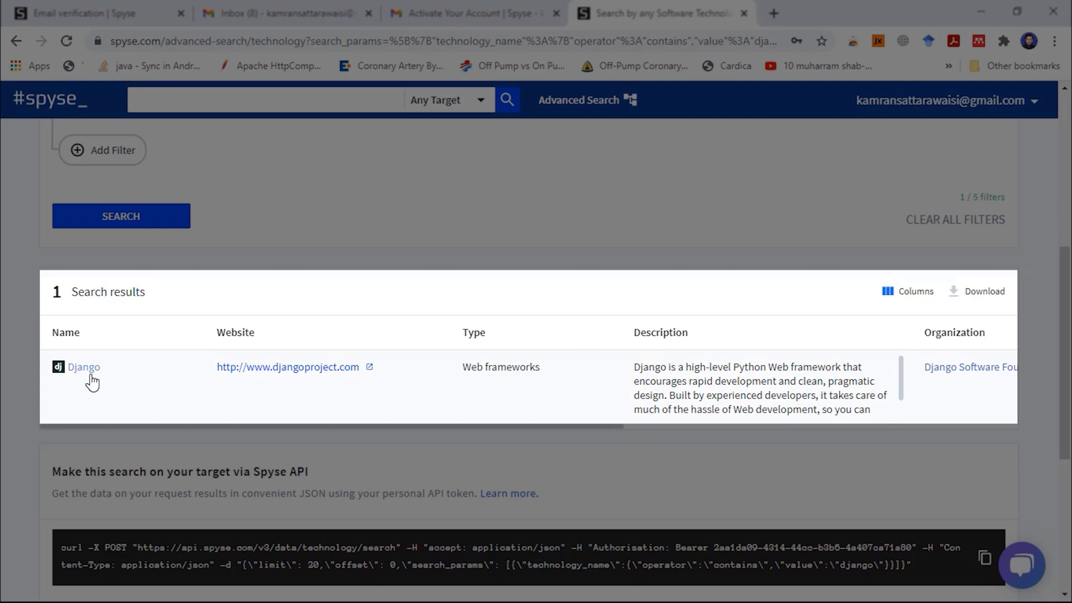
{"action": "scroll", "coordinate": [91, 380], "scroll_direction": "up", "scroll_amount": 2}
{"action": "scroll", "coordinate": [89, 377], "scroll_direction": "up", "scroll_amount": 3}
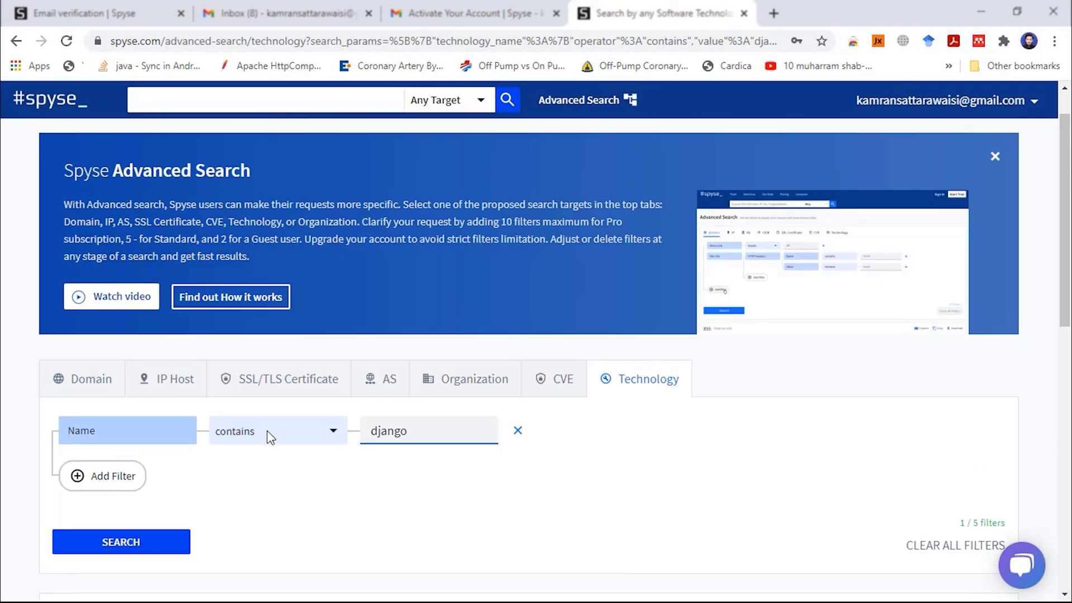
- Replace 'django' with 'microsoft' in the name filter and rerun the search for 20 results
{"action": "left_click_drag", "start_coordinate": [449, 435], "coordinate": [358, 434]}
{"action": "type", "text": "micros"}
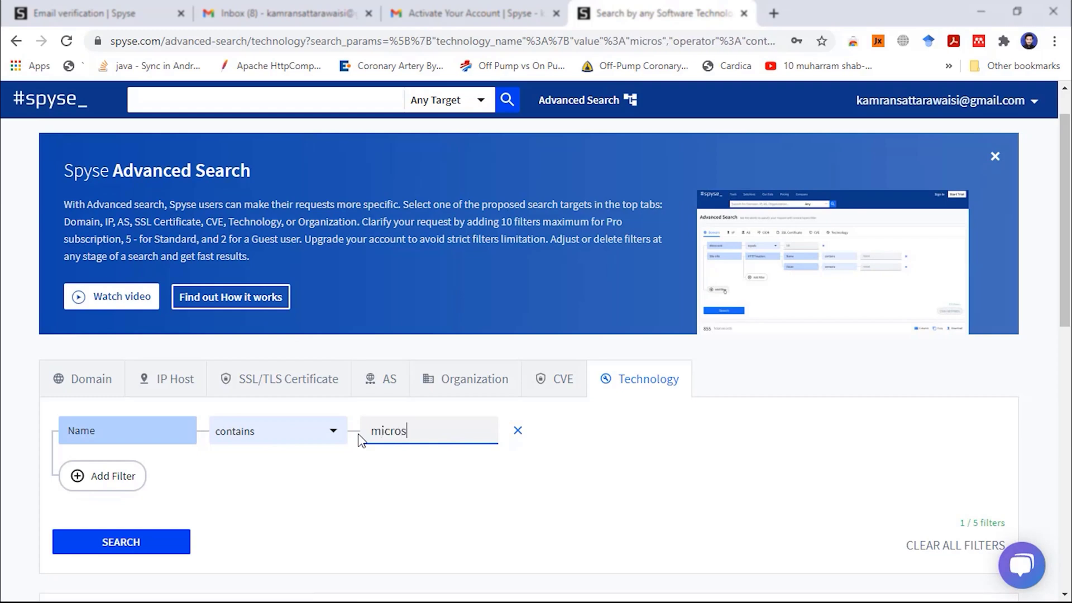
{"action": "type", "text": "oft"}
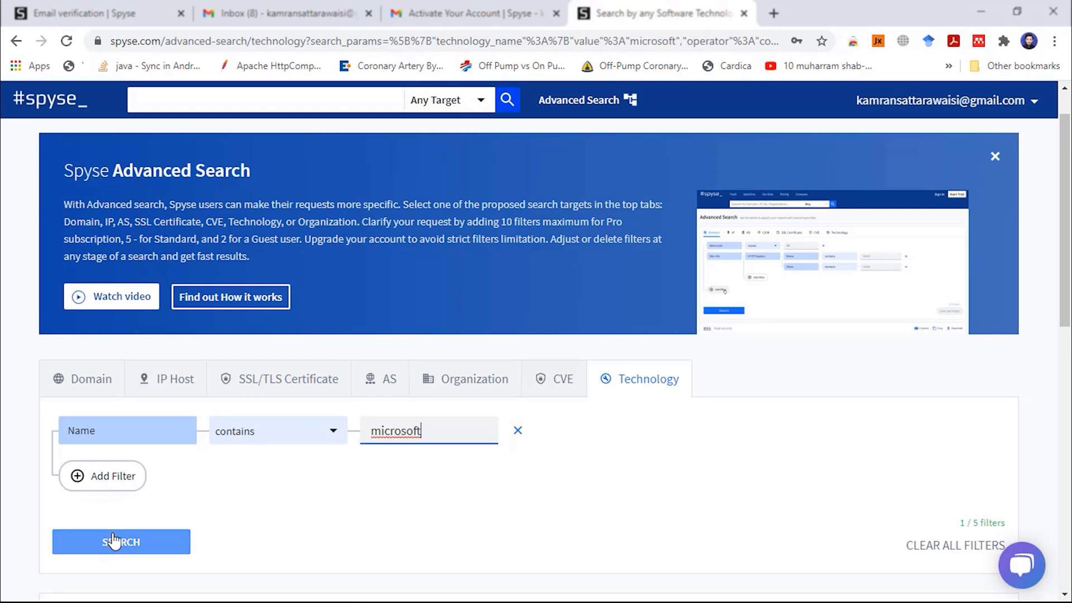
{"action": "left_click", "coordinate": [115, 541]}
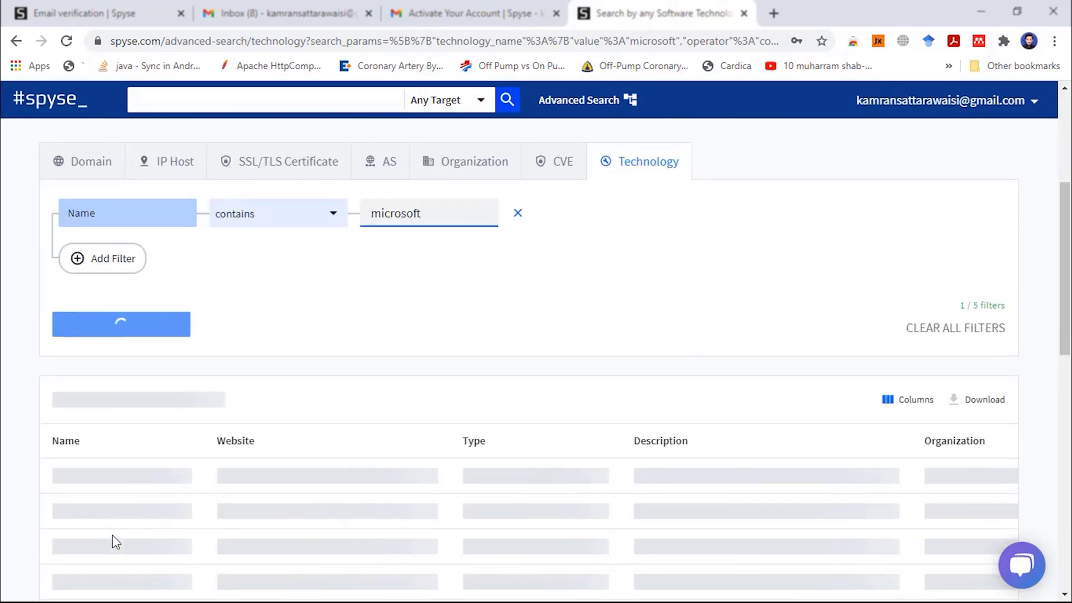
{"action": "scroll", "coordinate": [112, 538], "scroll_direction": "down", "scroll_amount": 1}
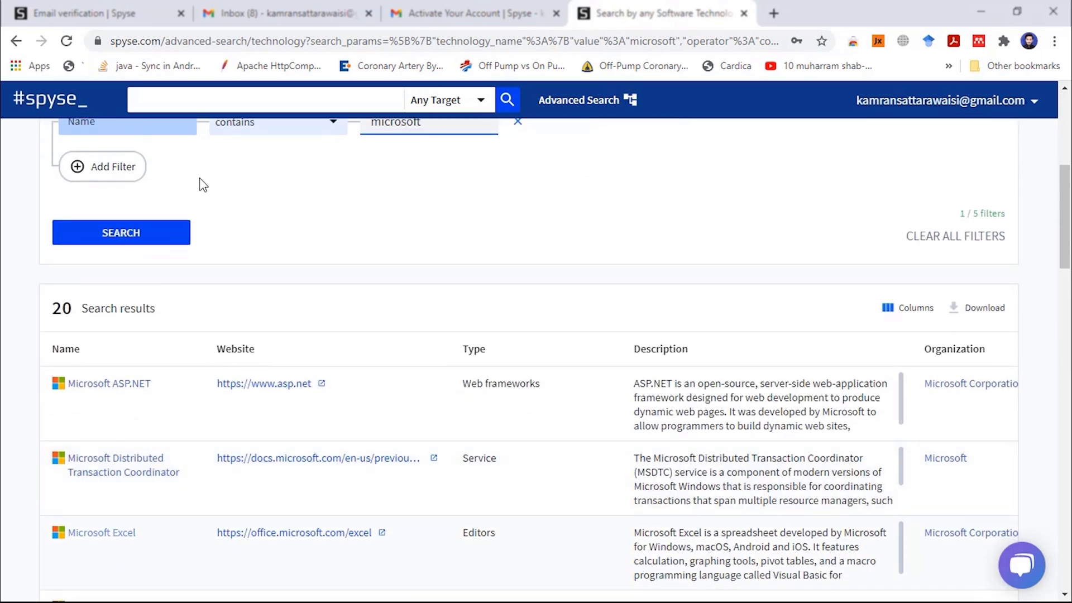
{"action": "scroll", "coordinate": [202, 177], "scroll_direction": "up", "scroll_amount": 1}
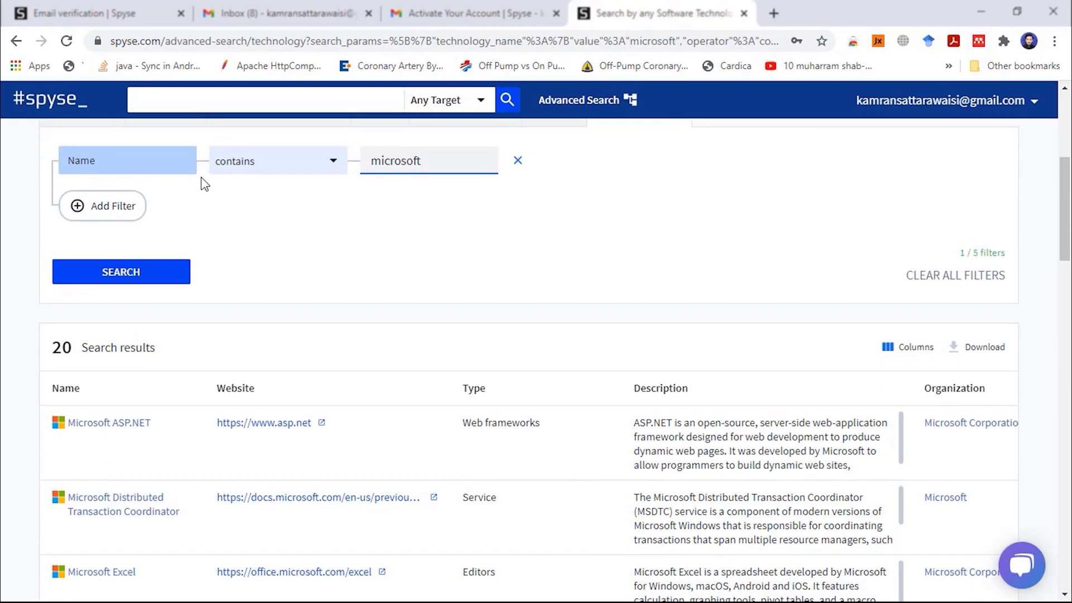
{"action": "scroll", "coordinate": [201, 177], "scroll_direction": "down", "scroll_amount": 1}
{"action": "scroll", "coordinate": [201, 176], "scroll_direction": "up", "scroll_amount": 5}
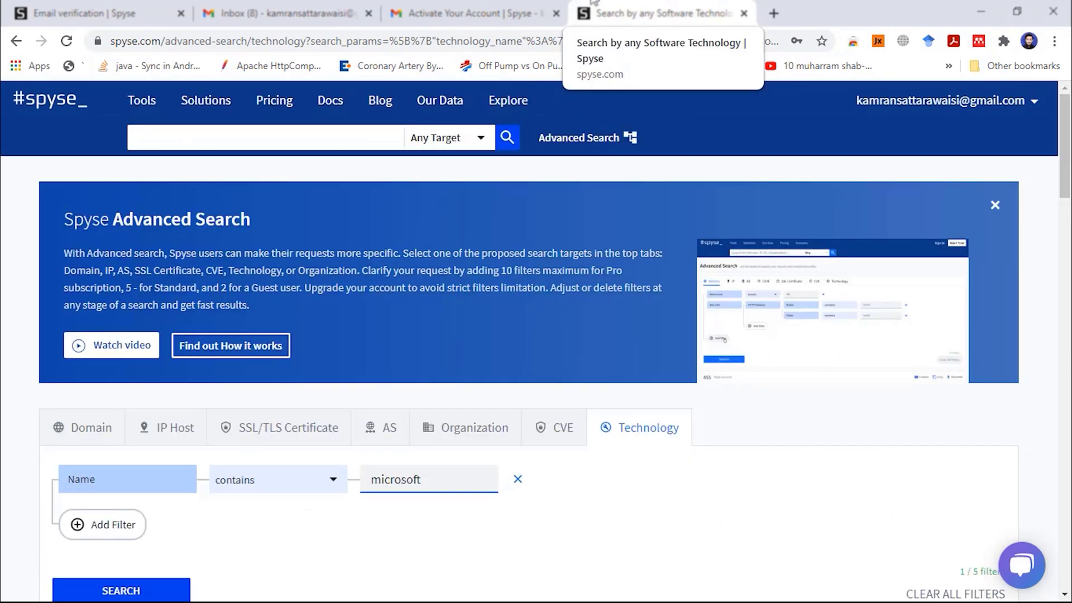